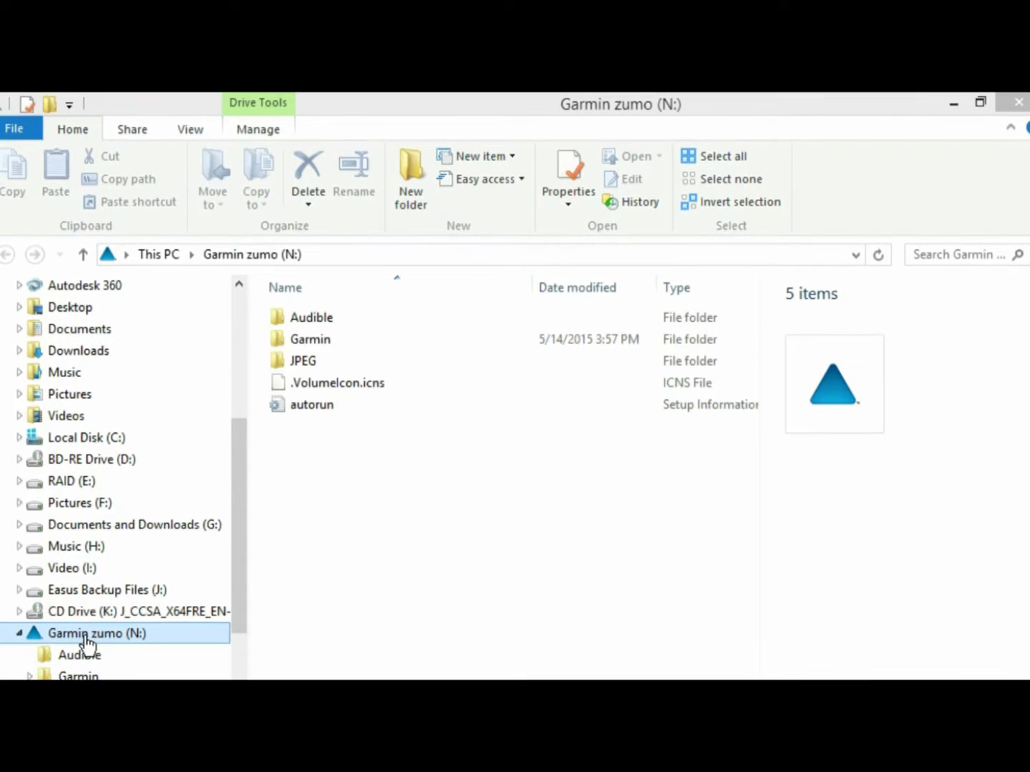
Create a new folder named U2 at the root of Removable Disk (P:).
mouse_move(78, 698)
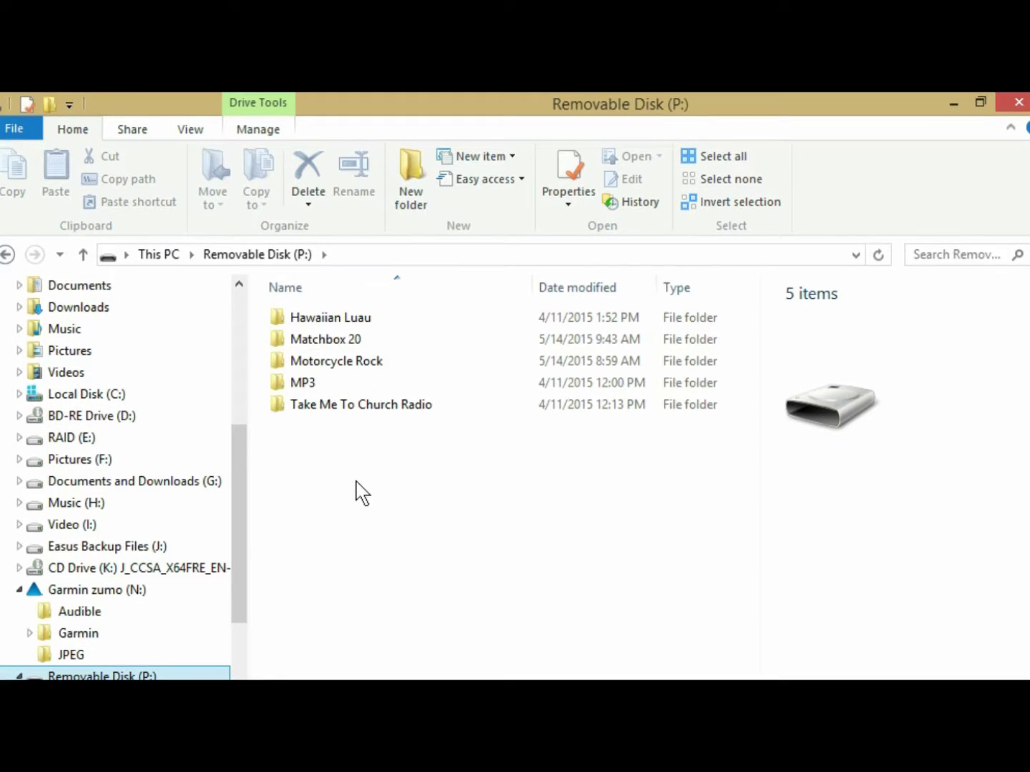
left_click(319, 347)
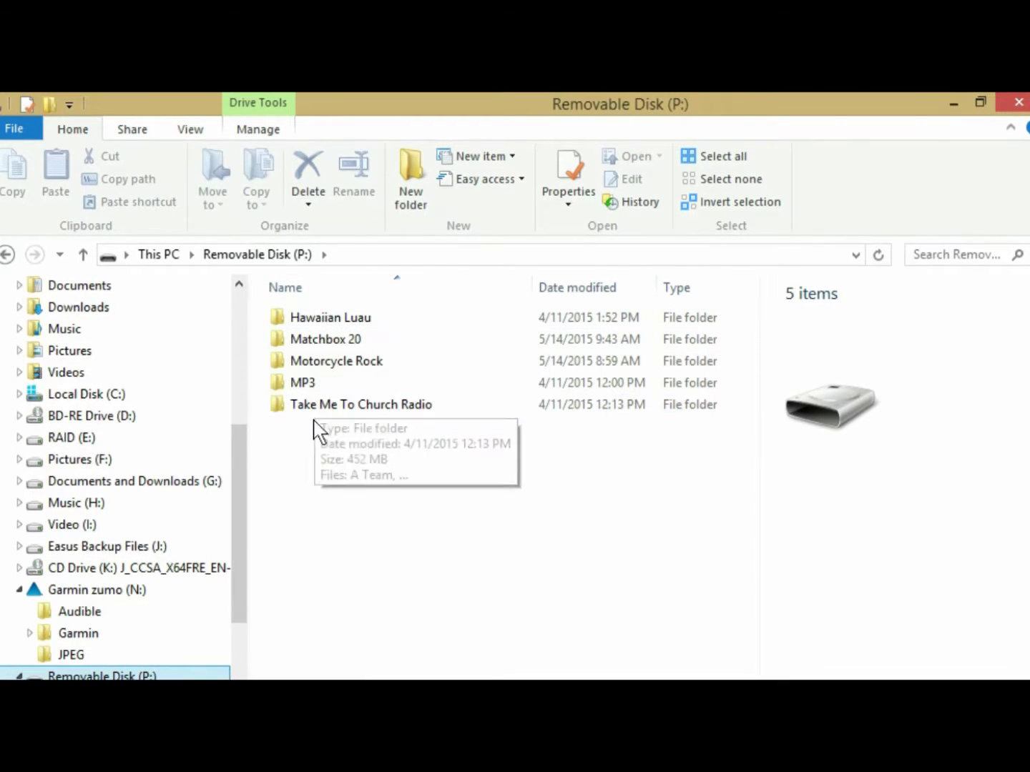
mouse_move(311, 399)
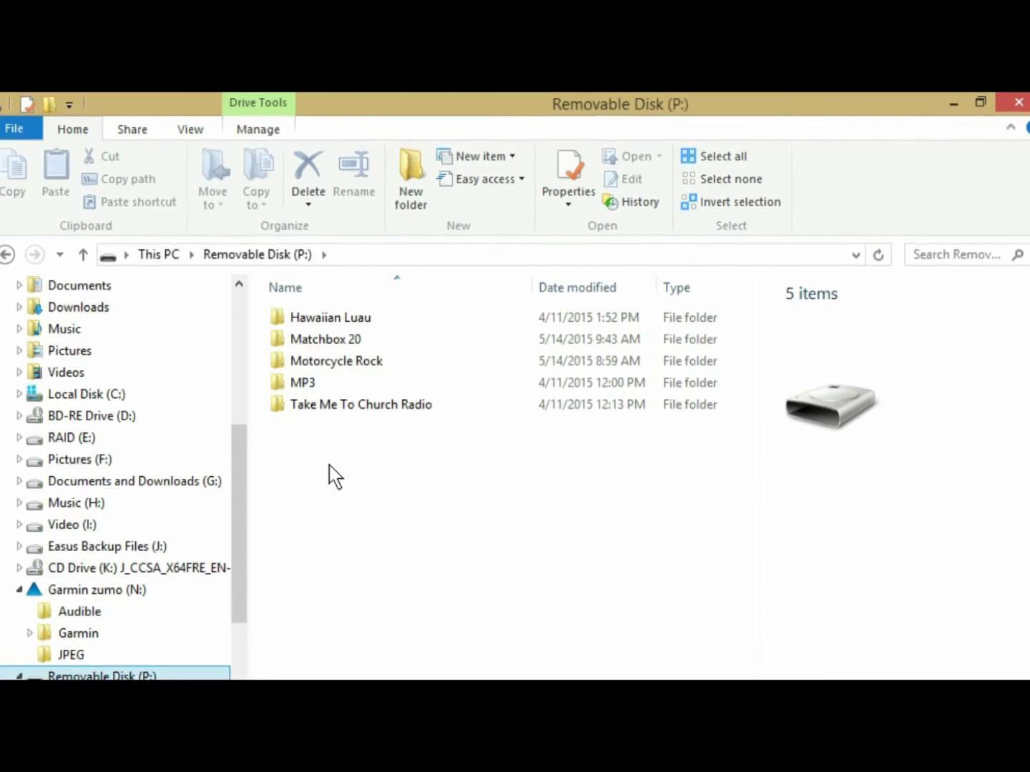
left_click(411, 190)
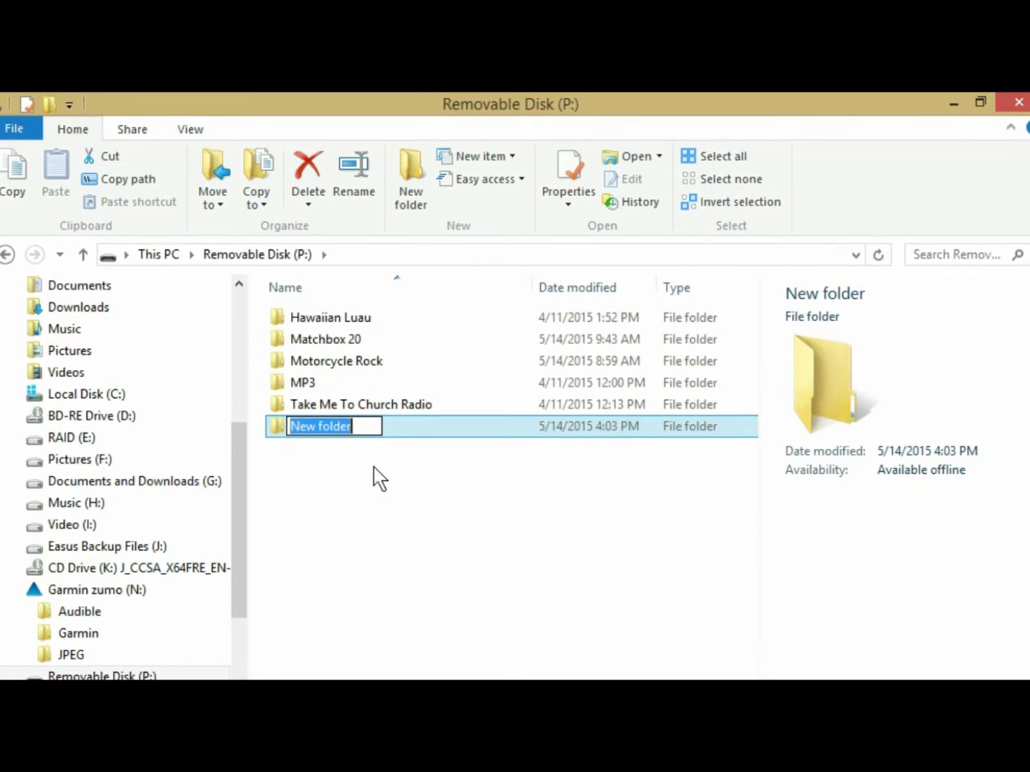
type("MP3")
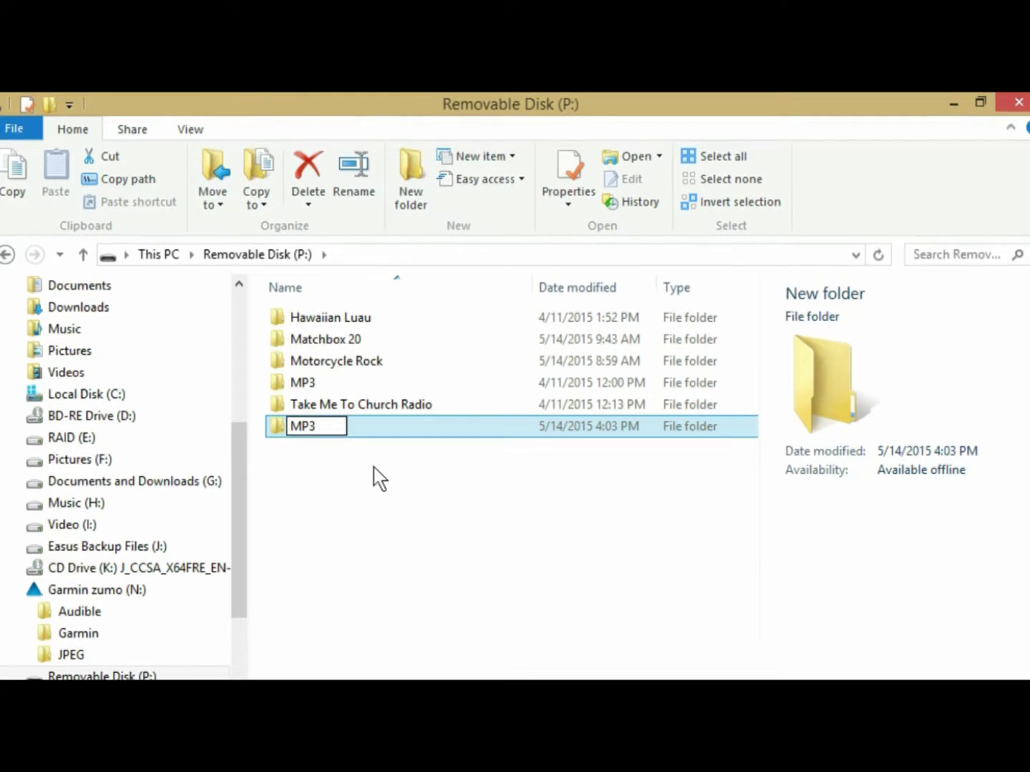
key("BackSpace")
key("BackSpace")
type("U2")
key("Return")
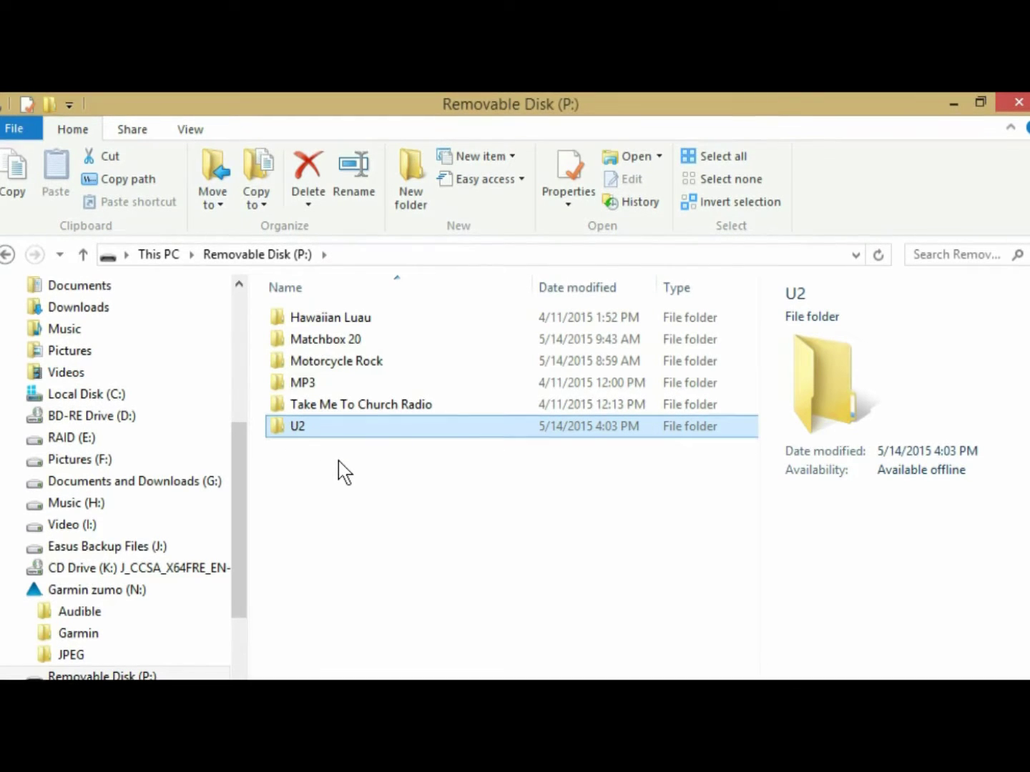
Open the empty U2 folder and arrange its window side by side with the Joshua Tree album folder.
double_click(300, 427)
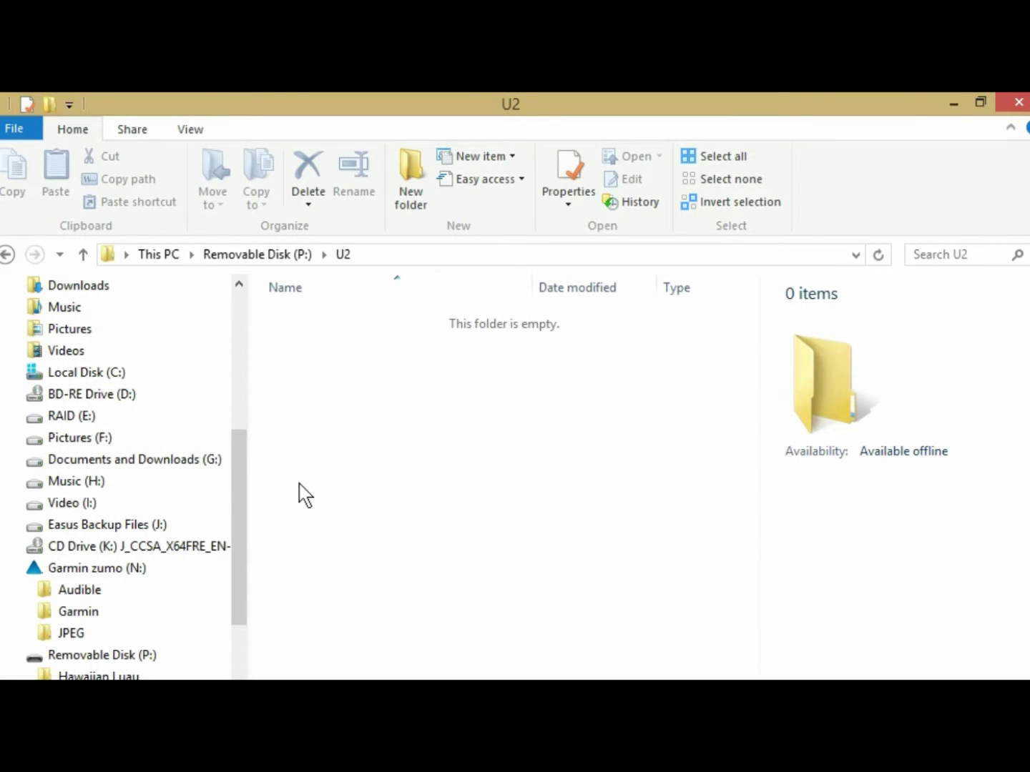
left_click(981, 104)
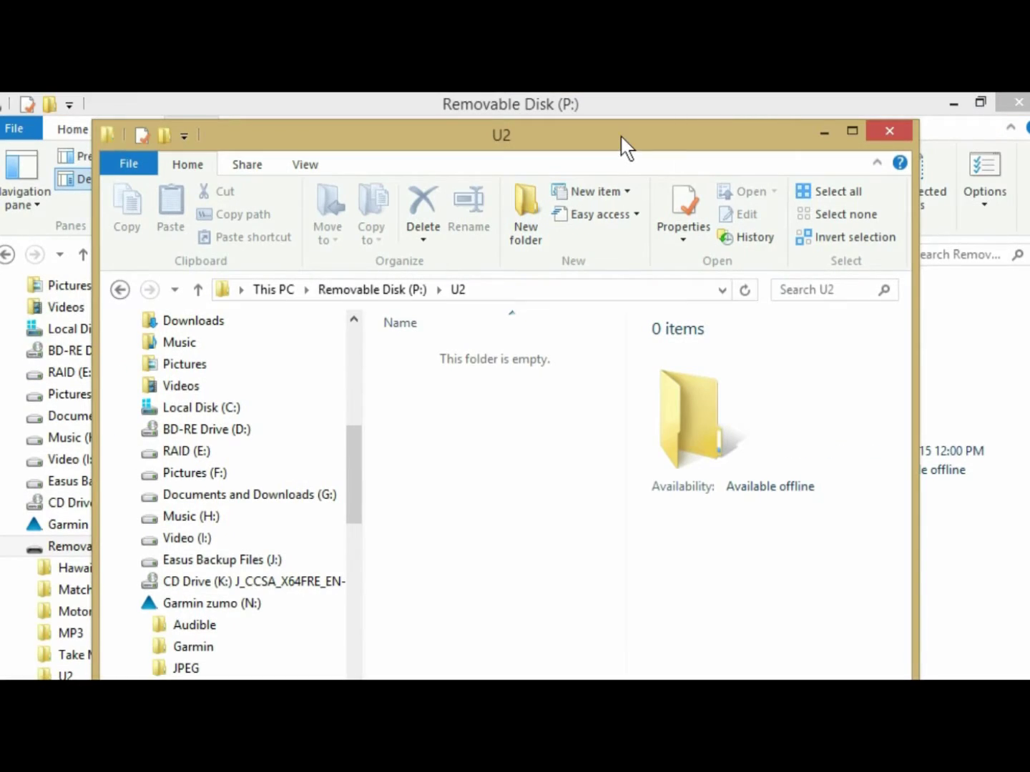
left_click_drag(620, 134, 665, 158)
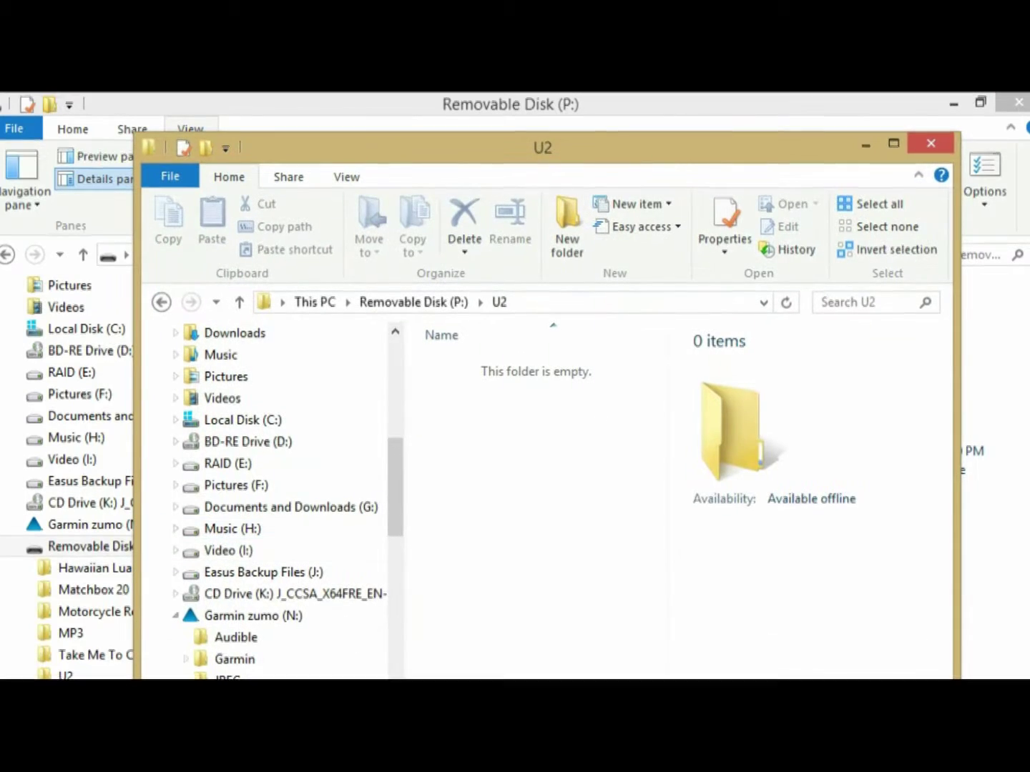
mouse_move(343, 708)
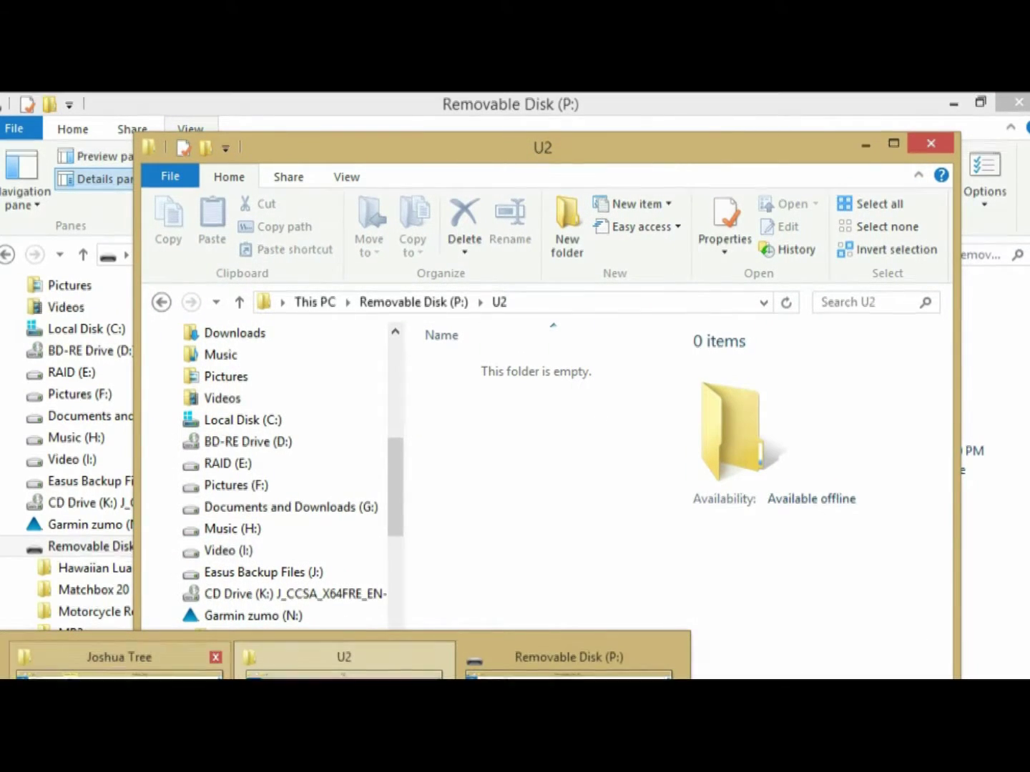
left_click(161, 667)
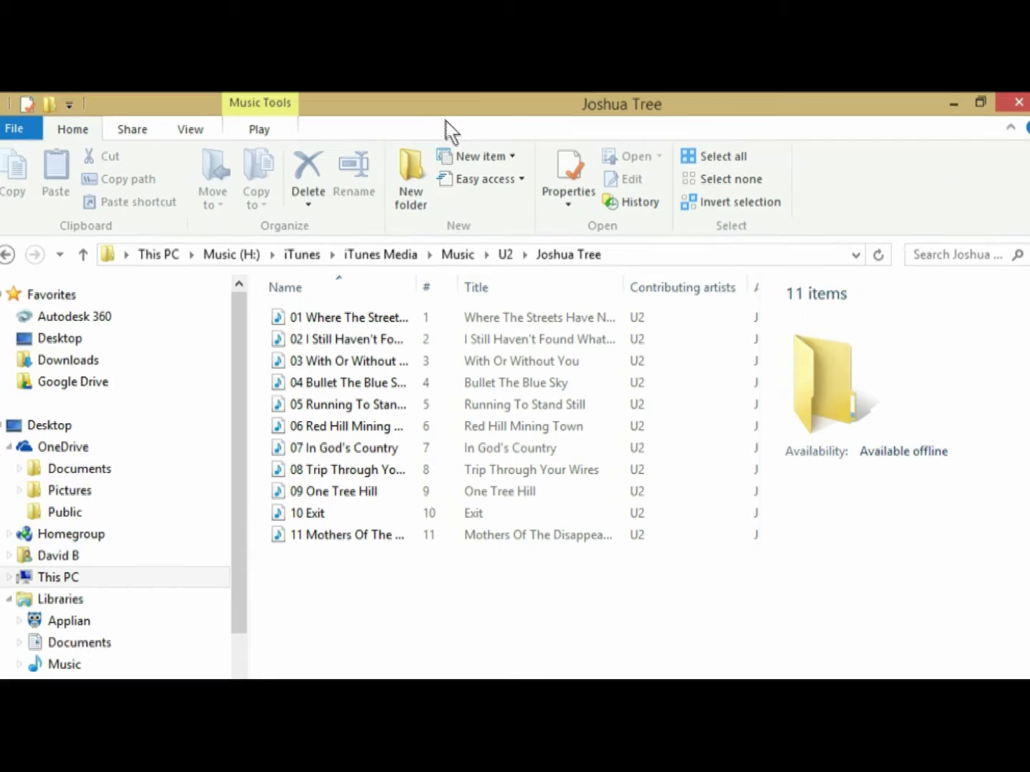
left_click(981, 105)
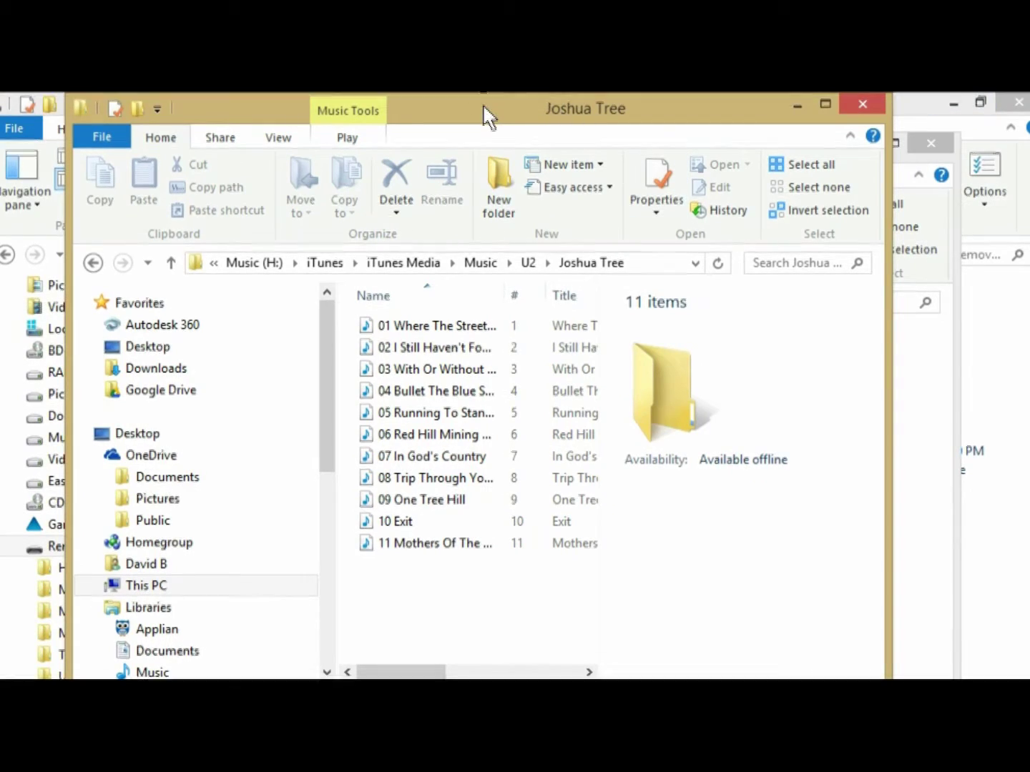
left_click_drag(483, 105, 899, 131)
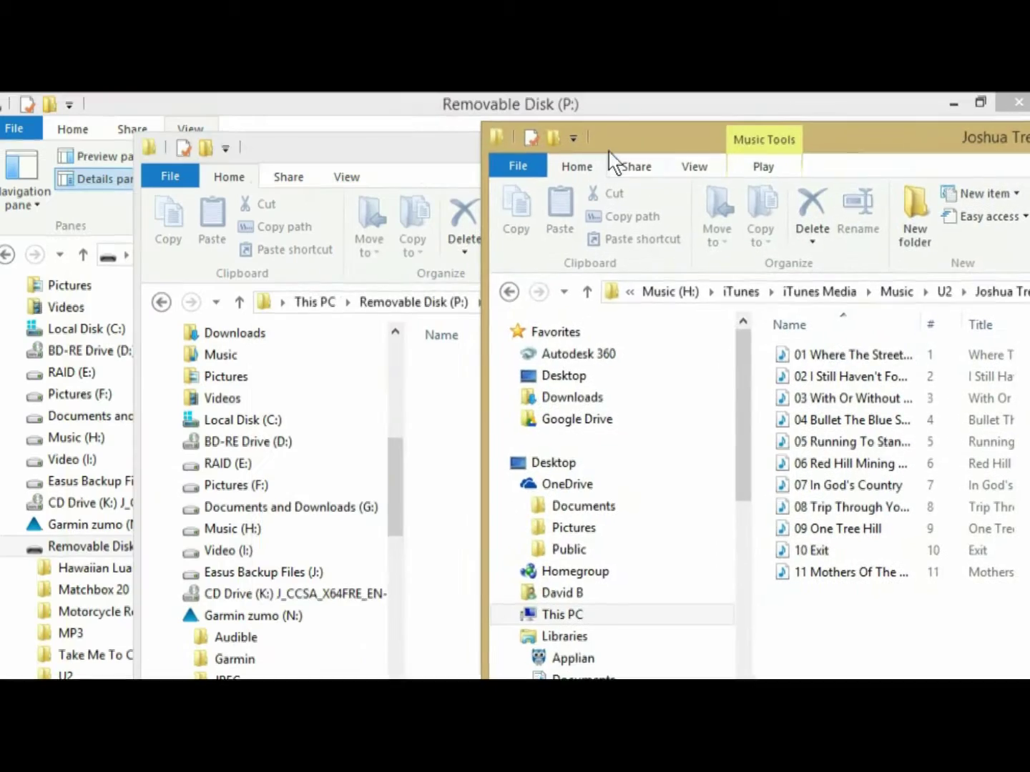
left_click_drag(468, 150, 248, 239)
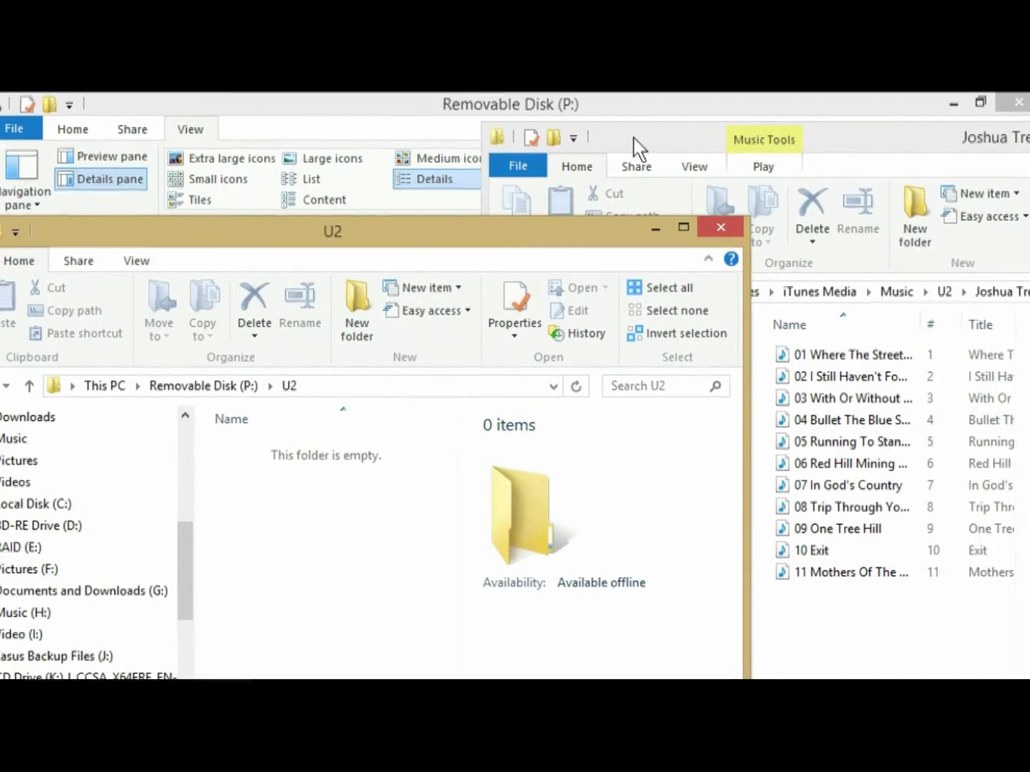
Copy all the Joshua Tree tracks into the U2 folder on Removable Disk (P:).
left_click(823, 361)
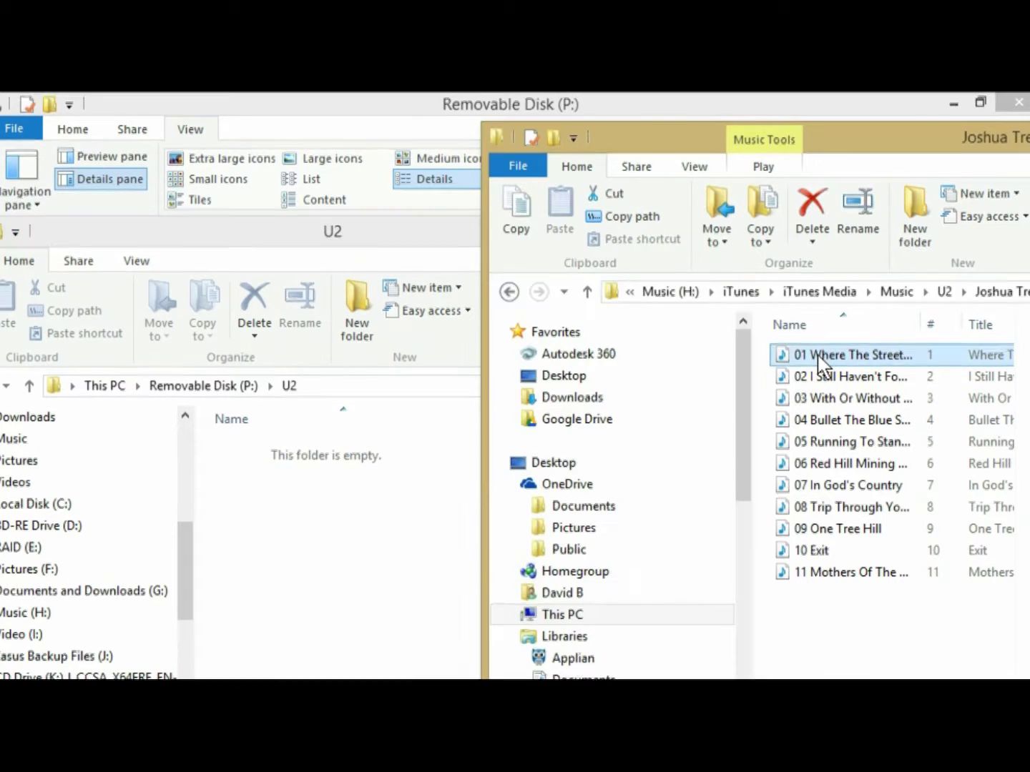
left_click_drag(815, 359, 821, 553)
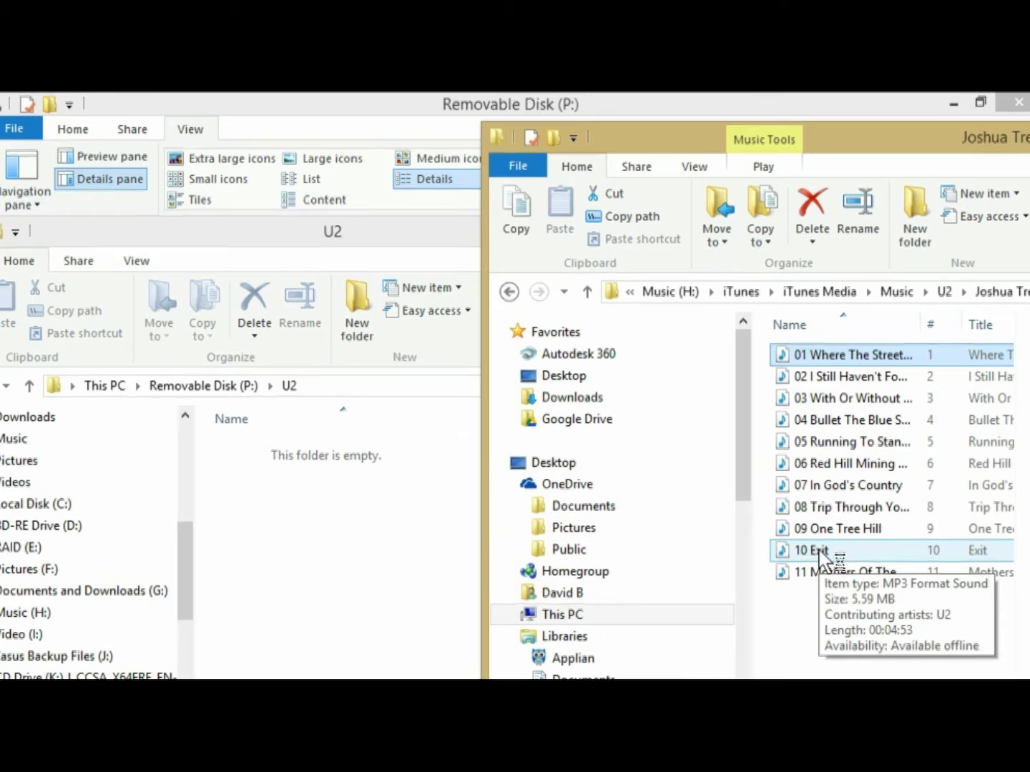
key("ctrl+a")
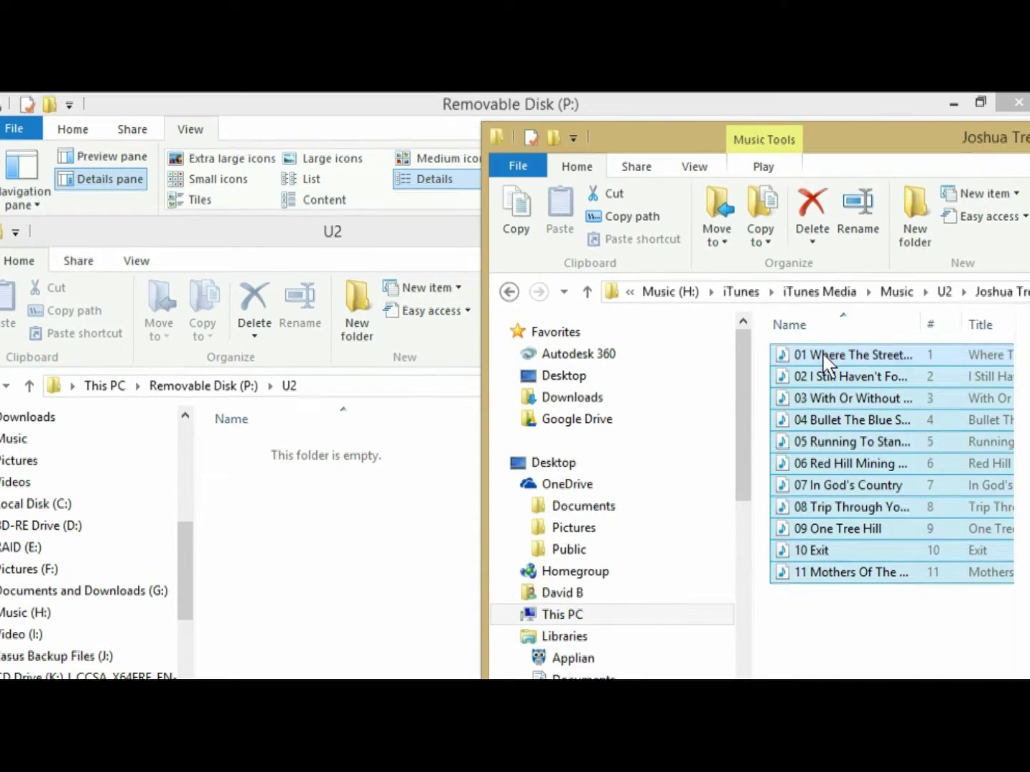
left_click_drag(820, 356, 348, 564)
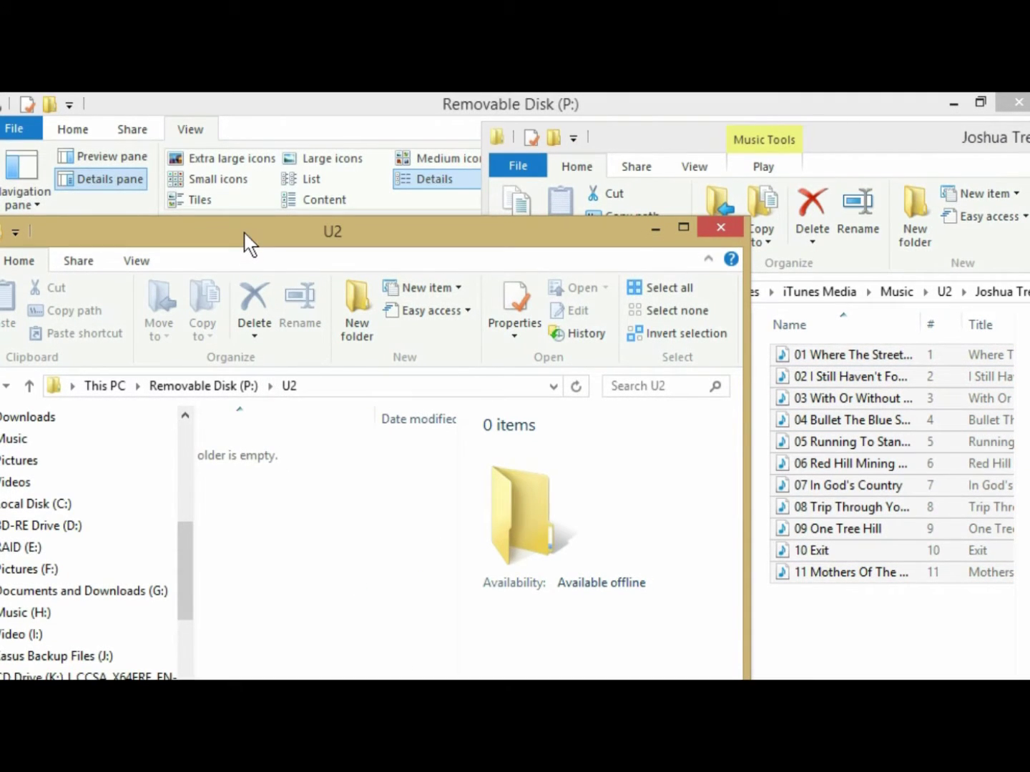
left_click_drag(247, 243, 365, 186)
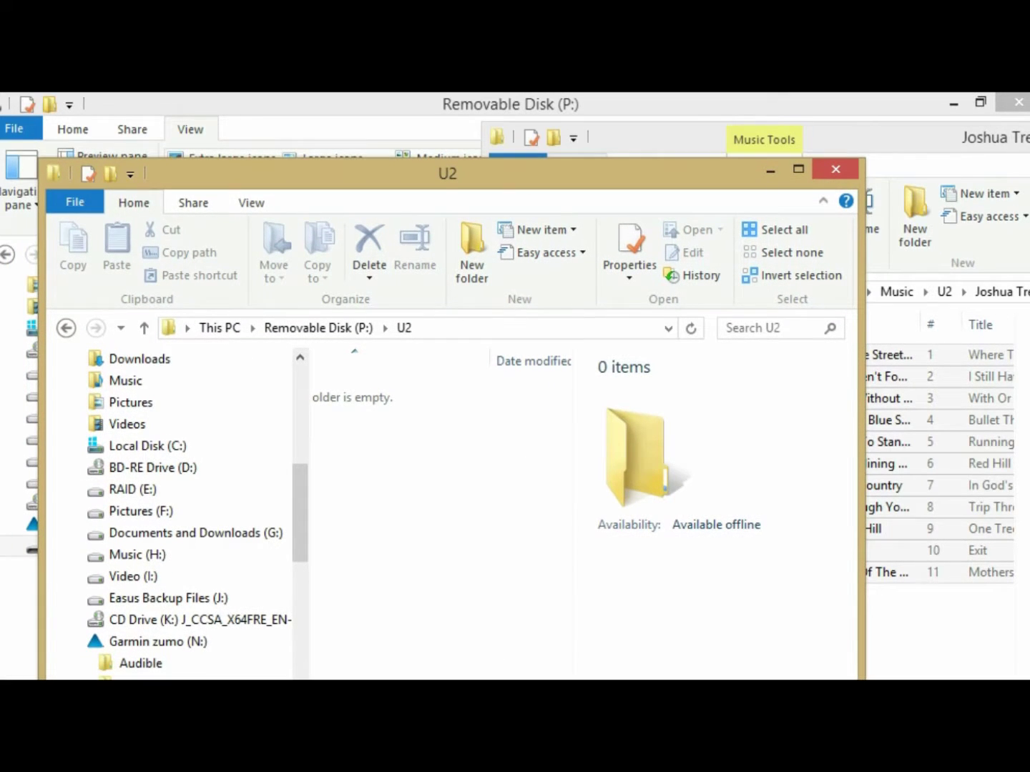
left_click(457, 715)
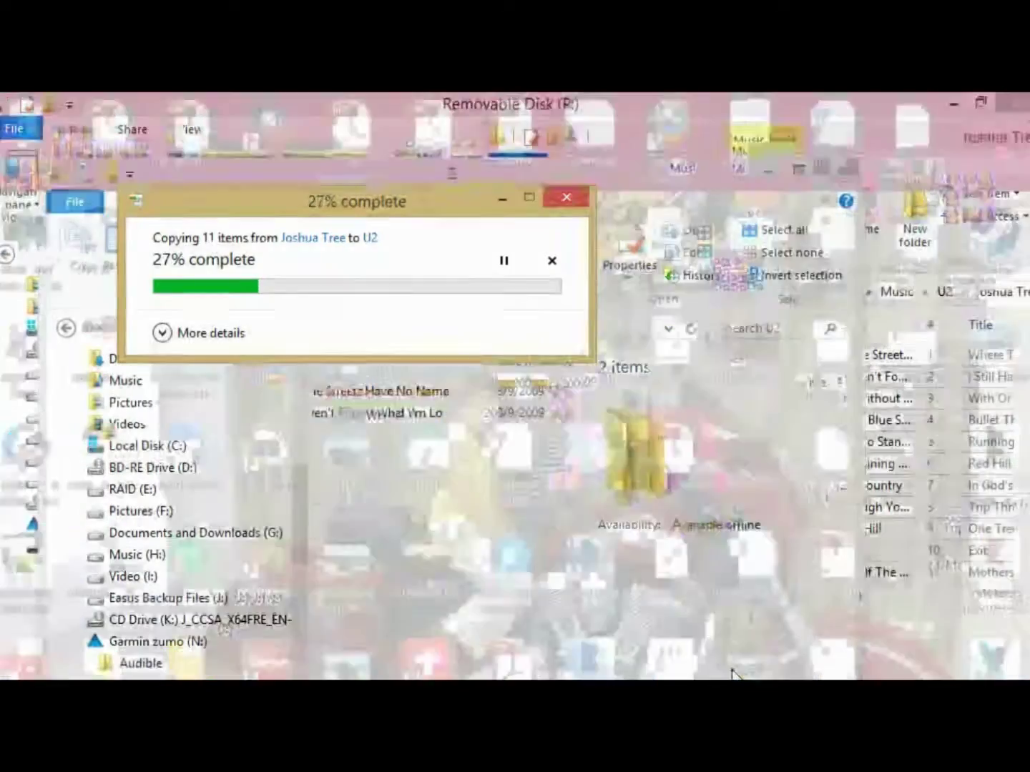
left_click(731, 674)
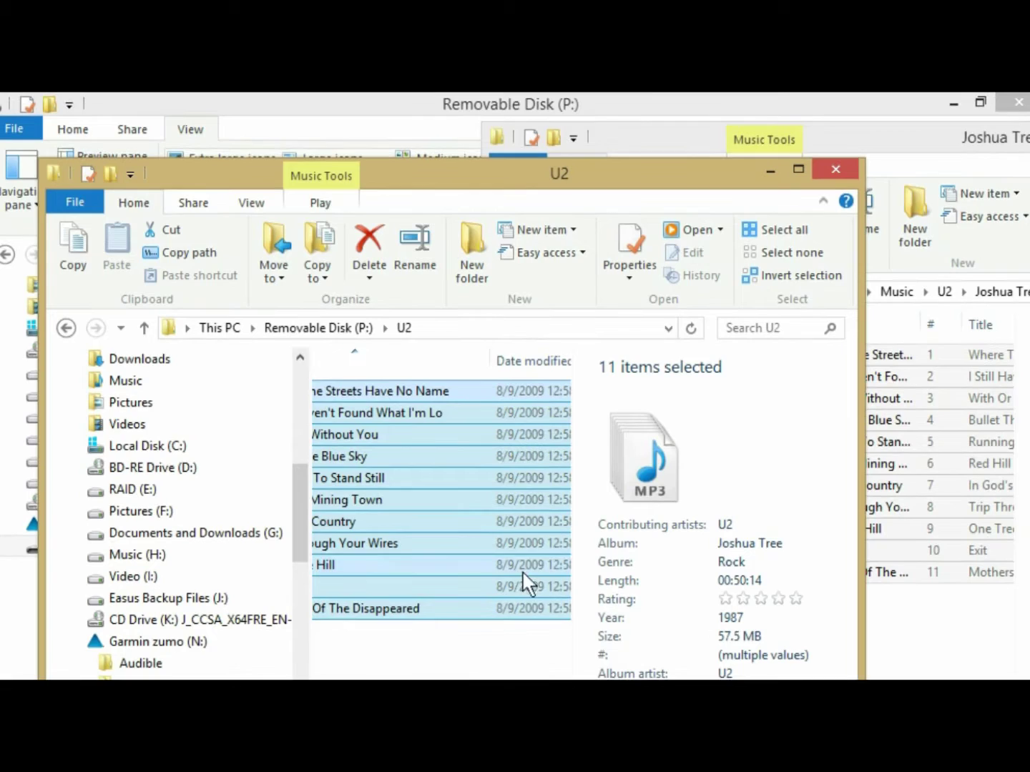
Check the copied tracks in the U2 folder and the folder's location on Removable Disk (P:).
scroll(524, 584, "left", 2)
scroll(359, 678, "left", 2)
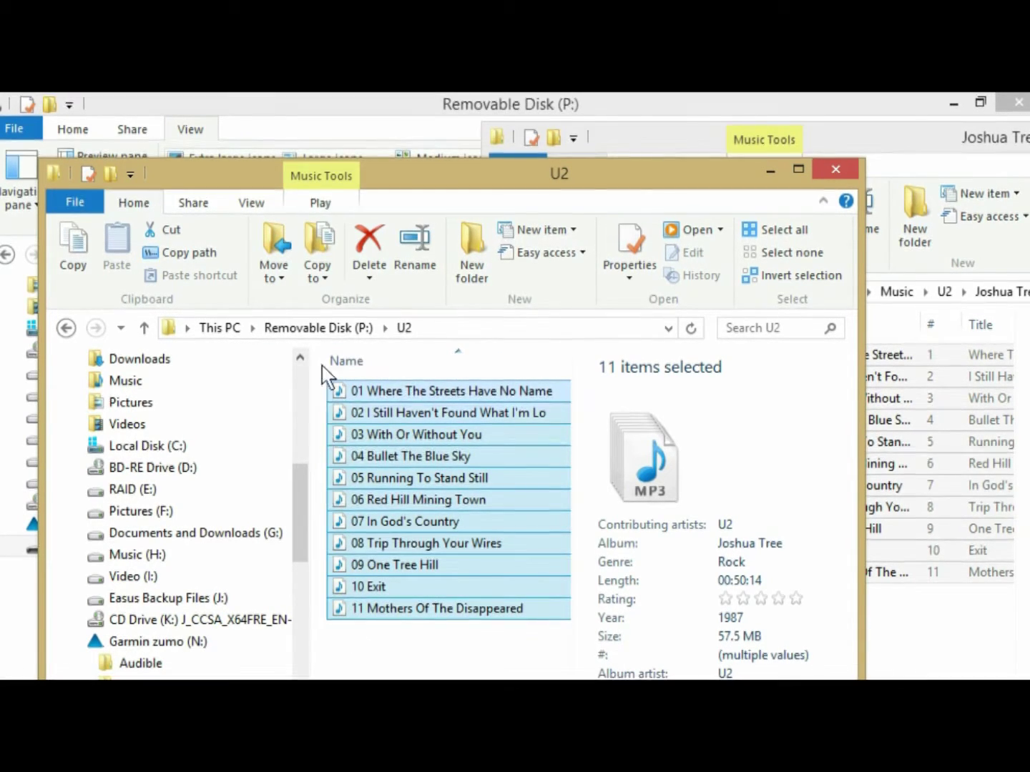
left_click_drag(423, 172, 415, 111)
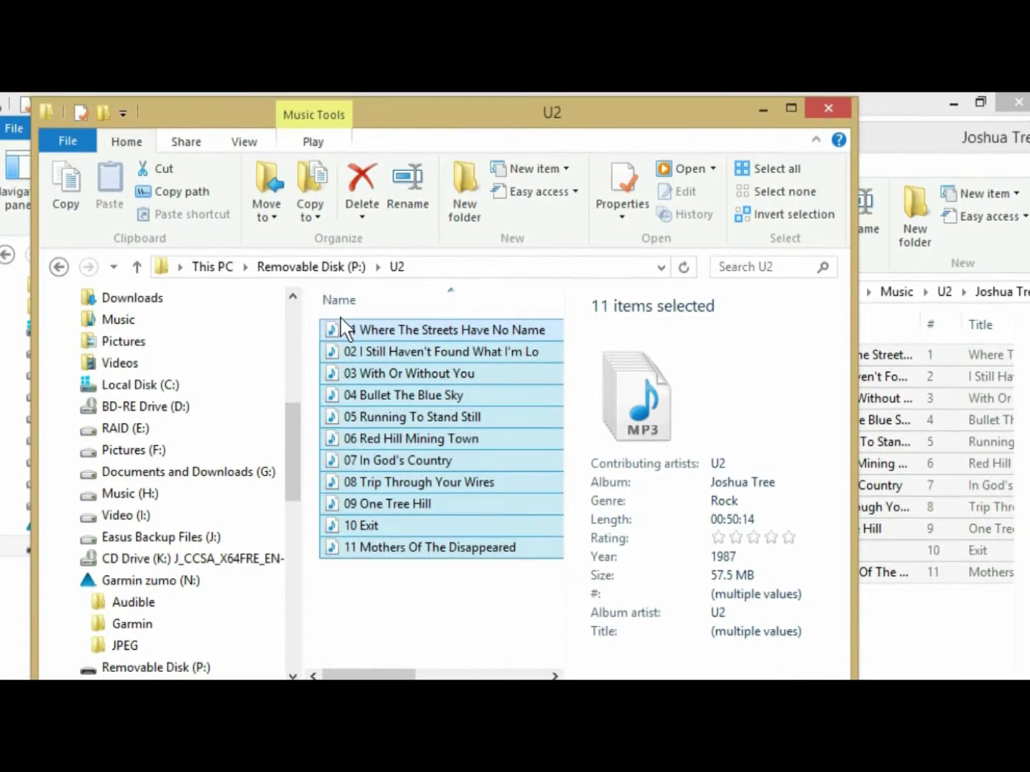
left_click(153, 671)
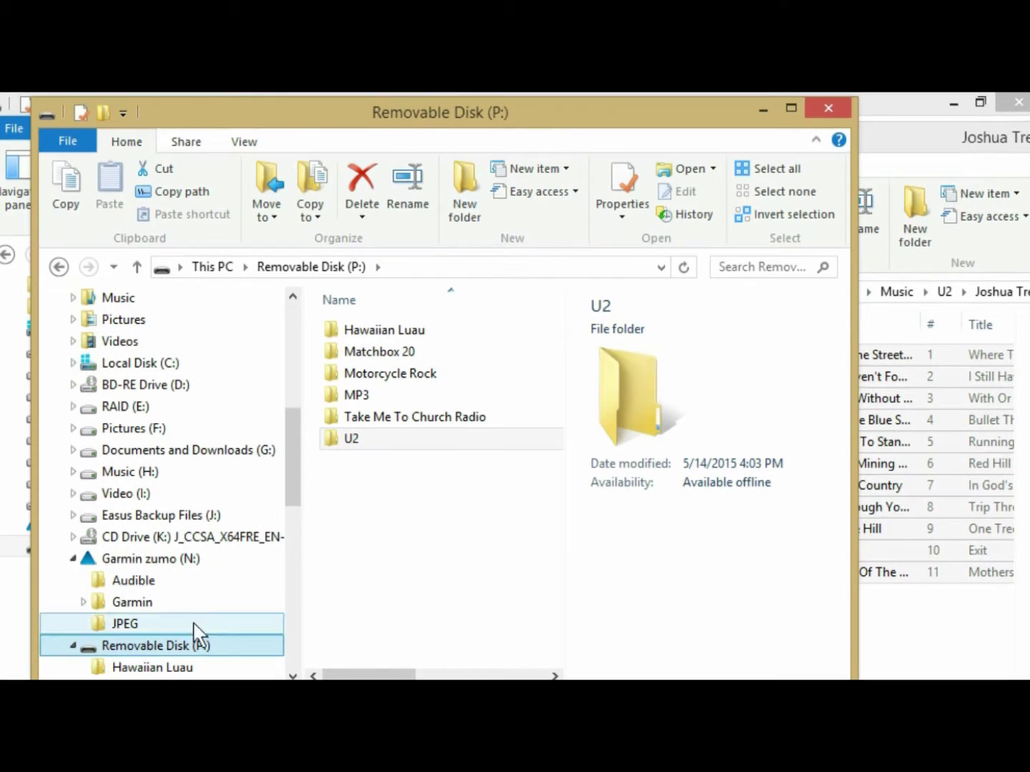
double_click(344, 441)
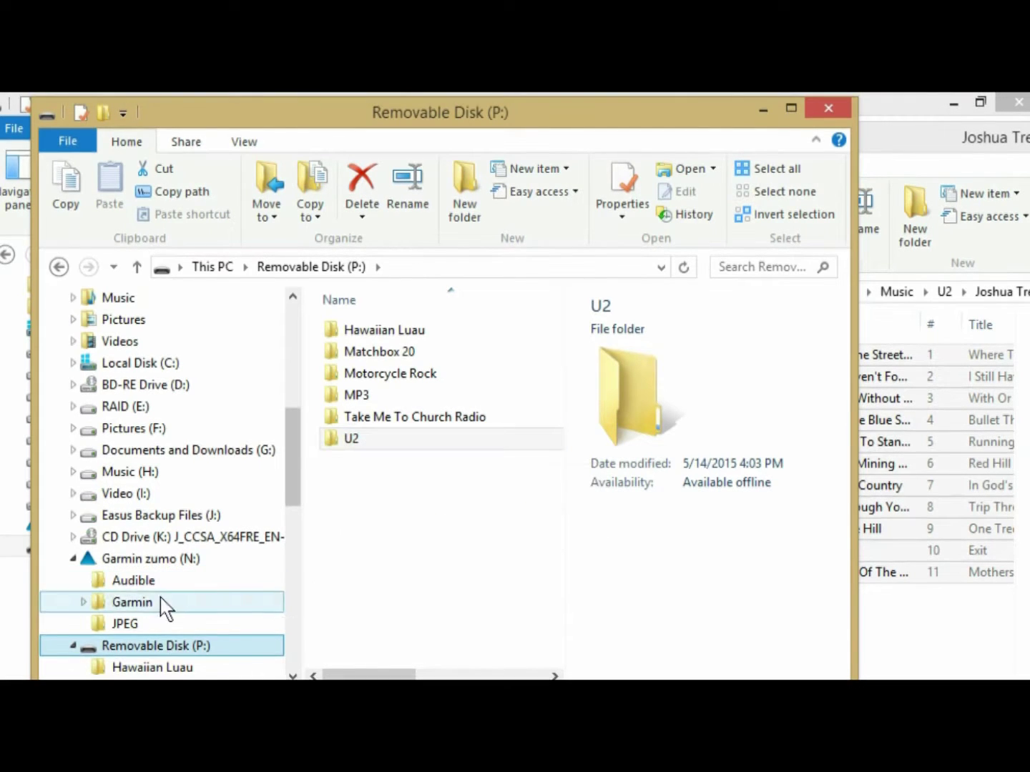
left_click(148, 648)
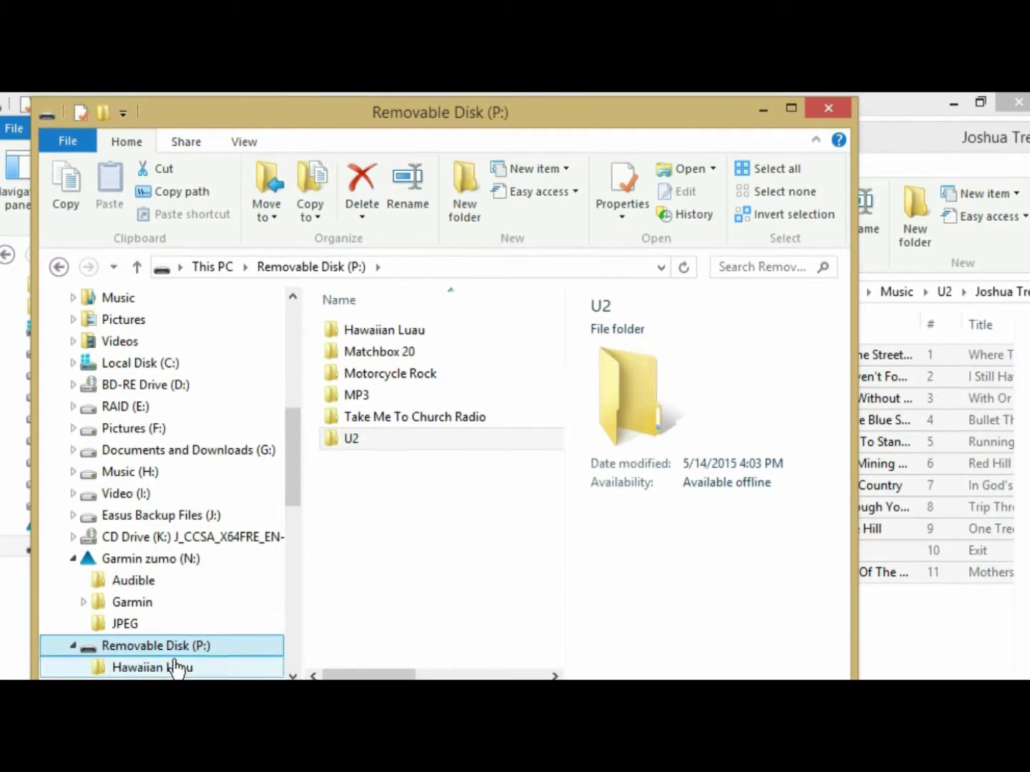
double_click(333, 439)
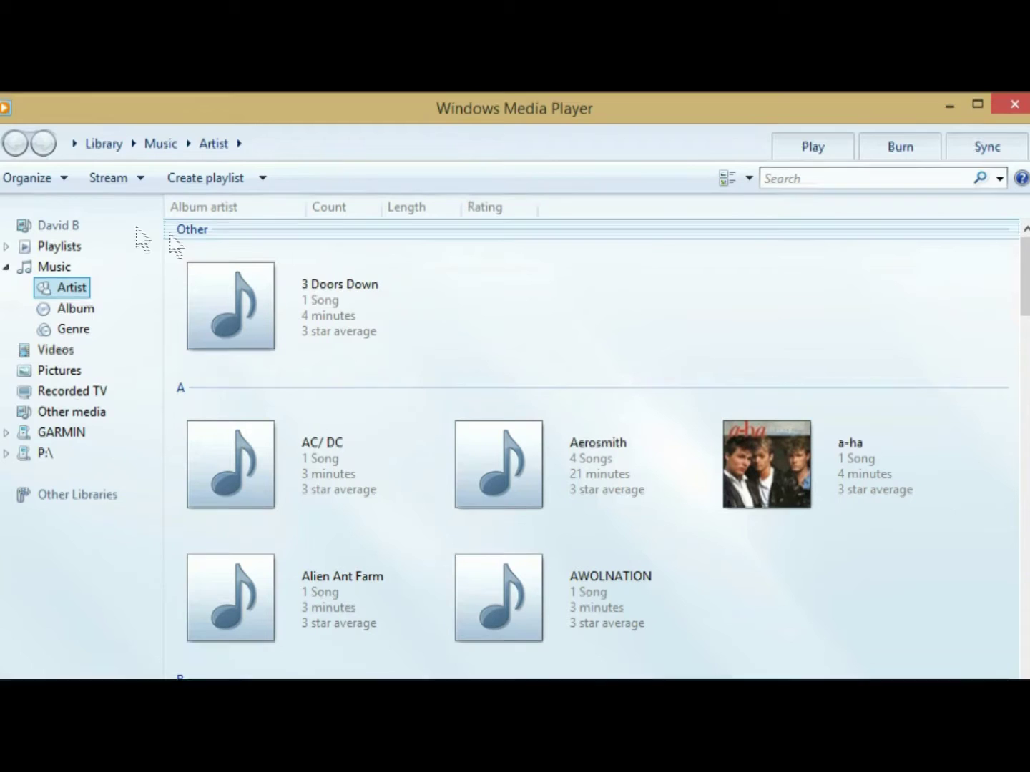
Show the playlist pane in the Windows Media Player library.
left_click(61, 178)
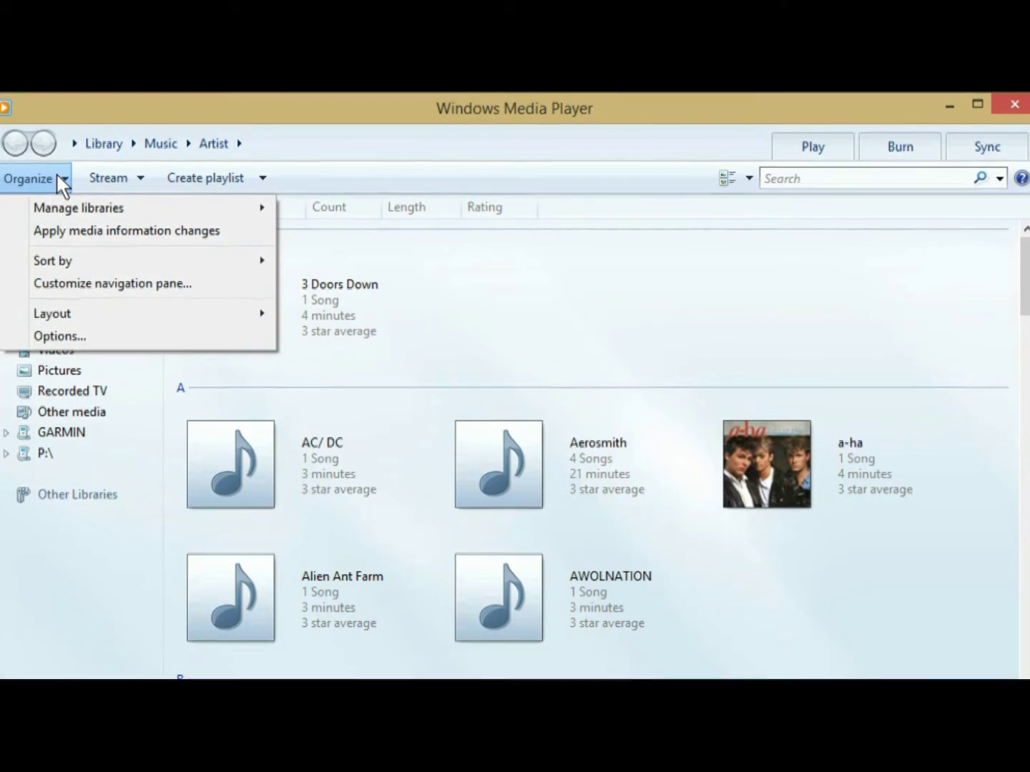
mouse_move(63, 315)
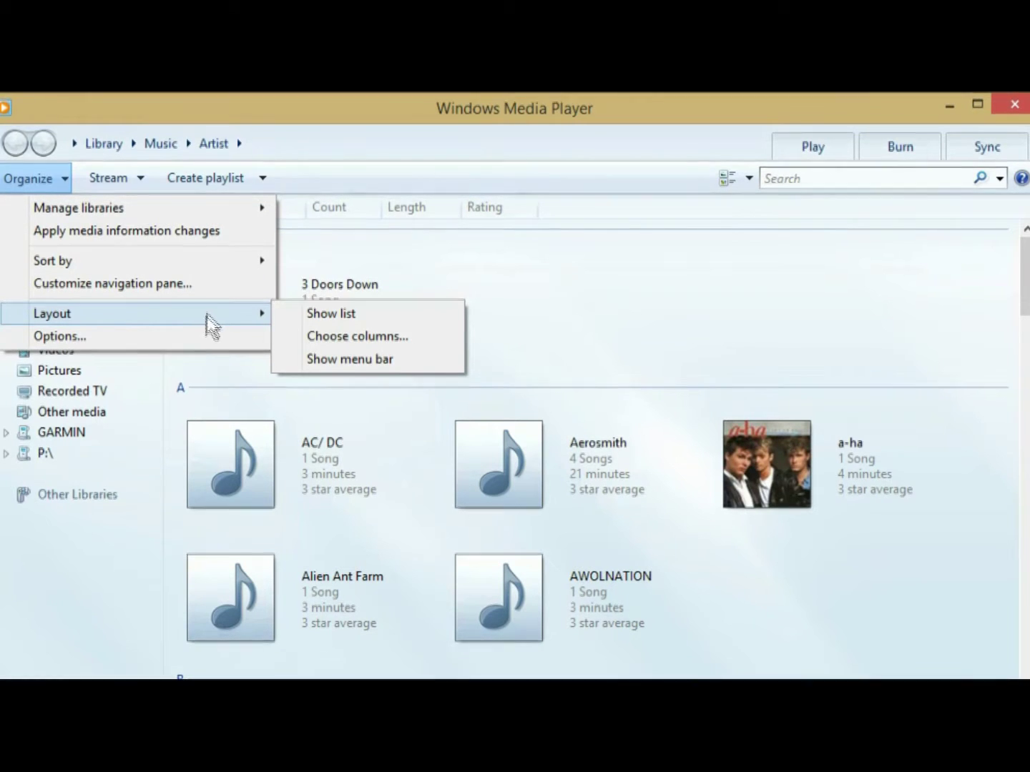
left_click(332, 315)
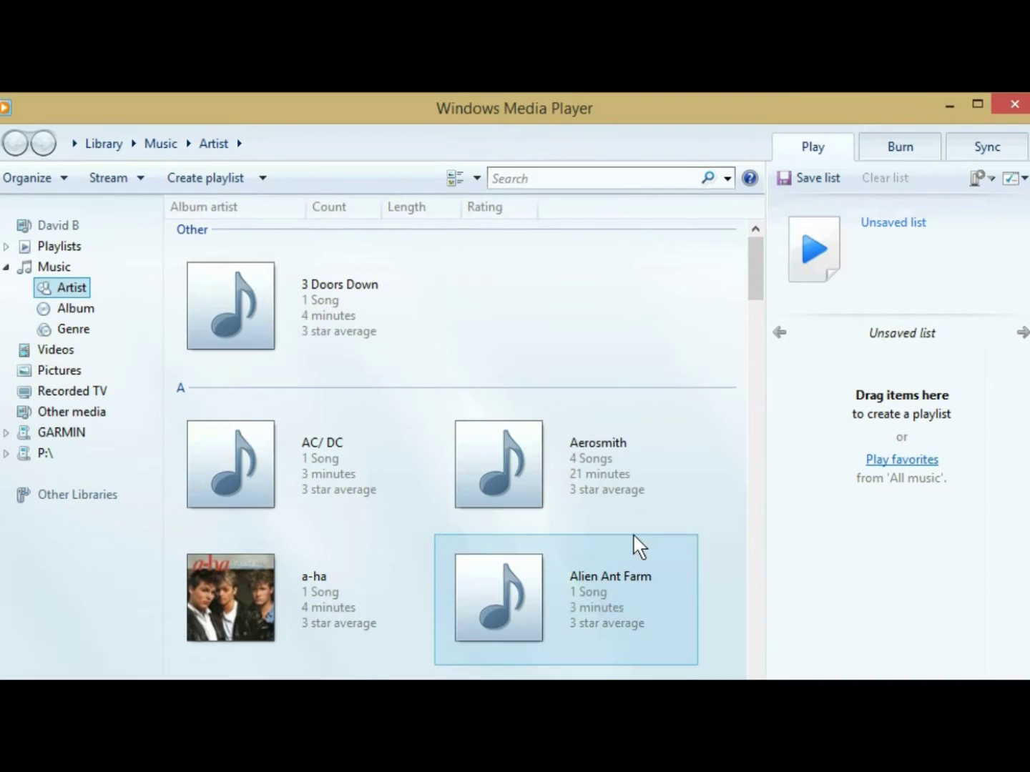
Switch to File Explorer, open the U2 folder on Removable Disk (P:), and place its window beside the media player's playlist area.
mouse_move(346, 687)
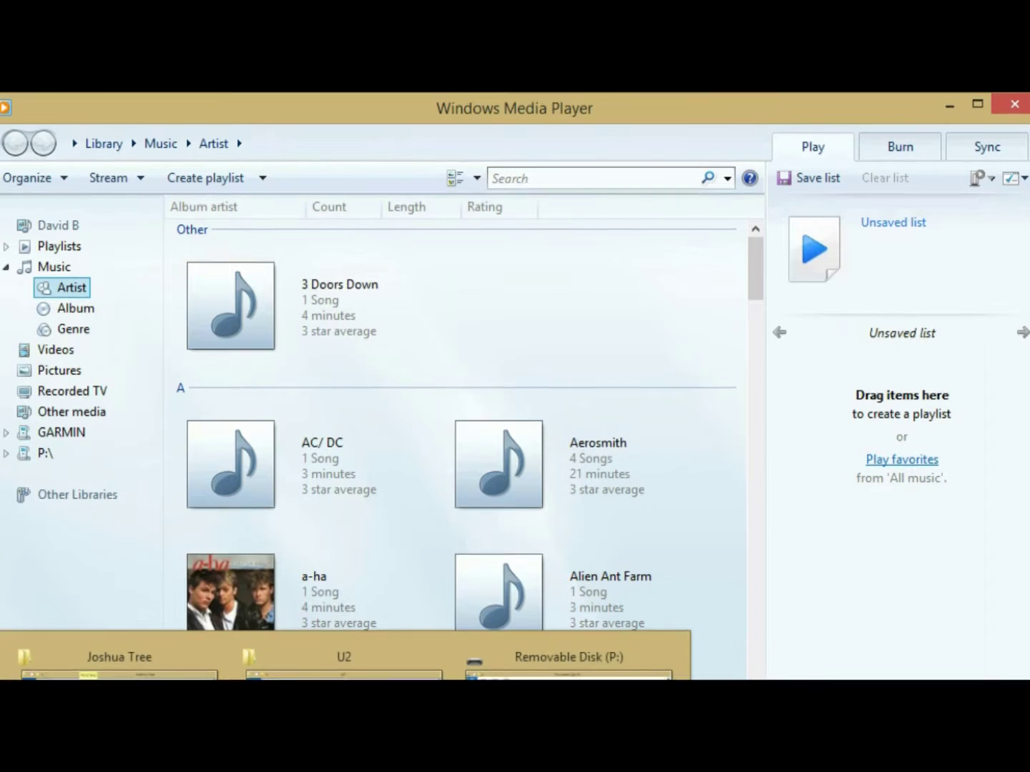
left_click(534, 654)
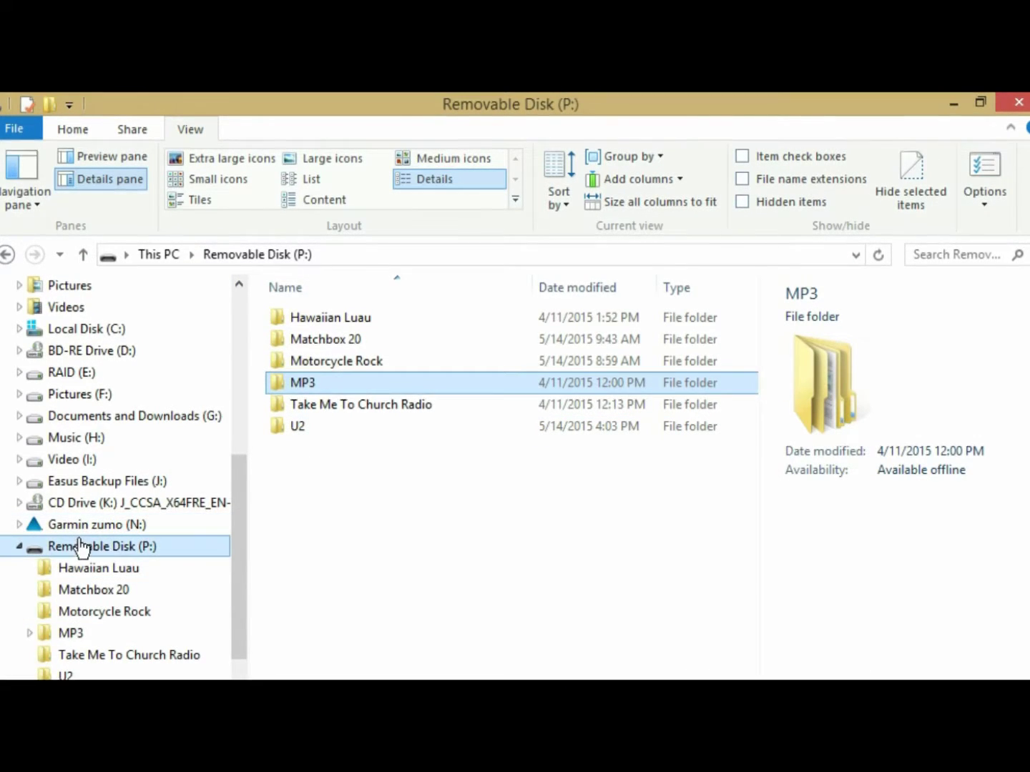
double_click(301, 429)
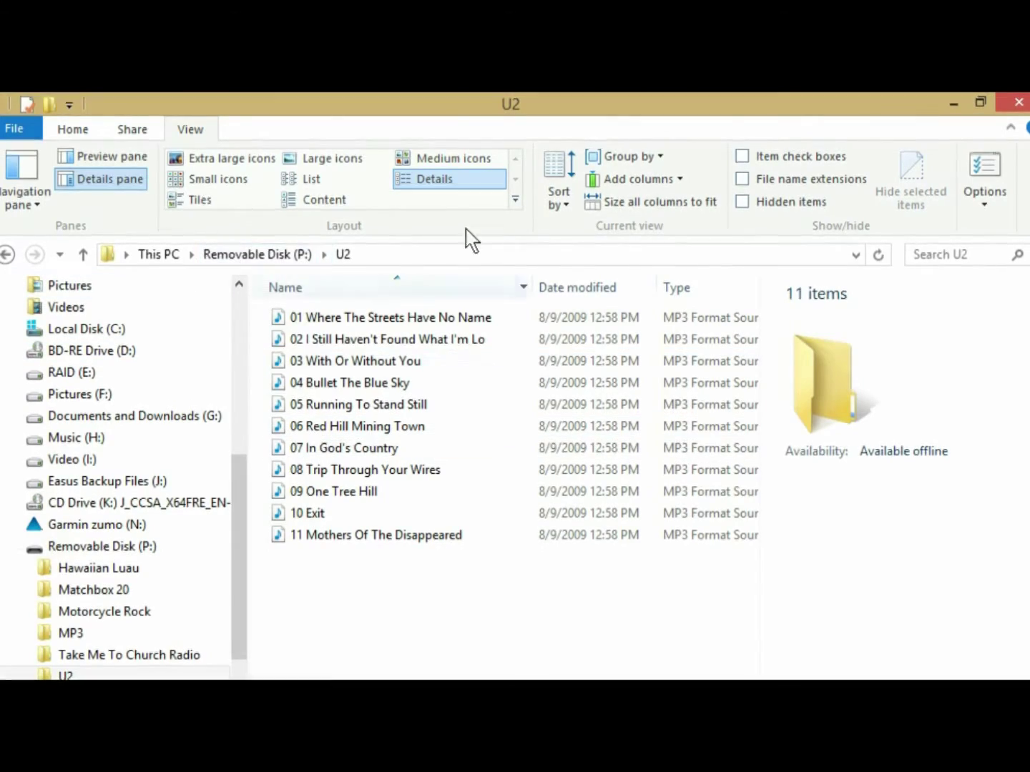
left_click(981, 103)
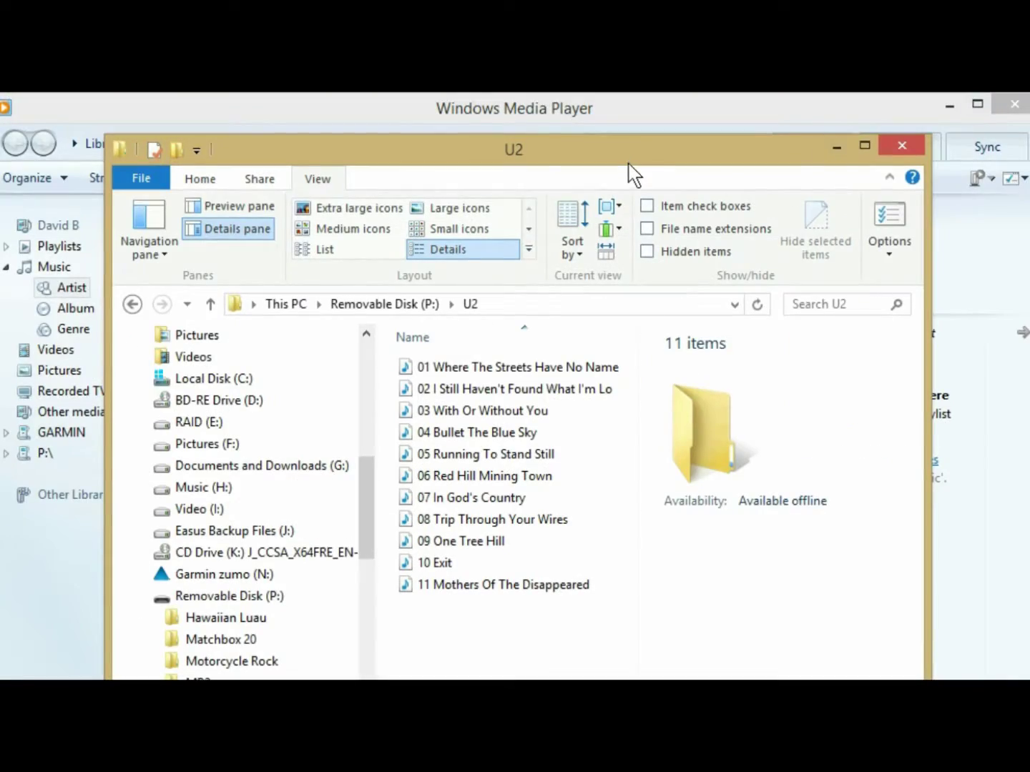
left_click_drag(629, 156, 448, 123)
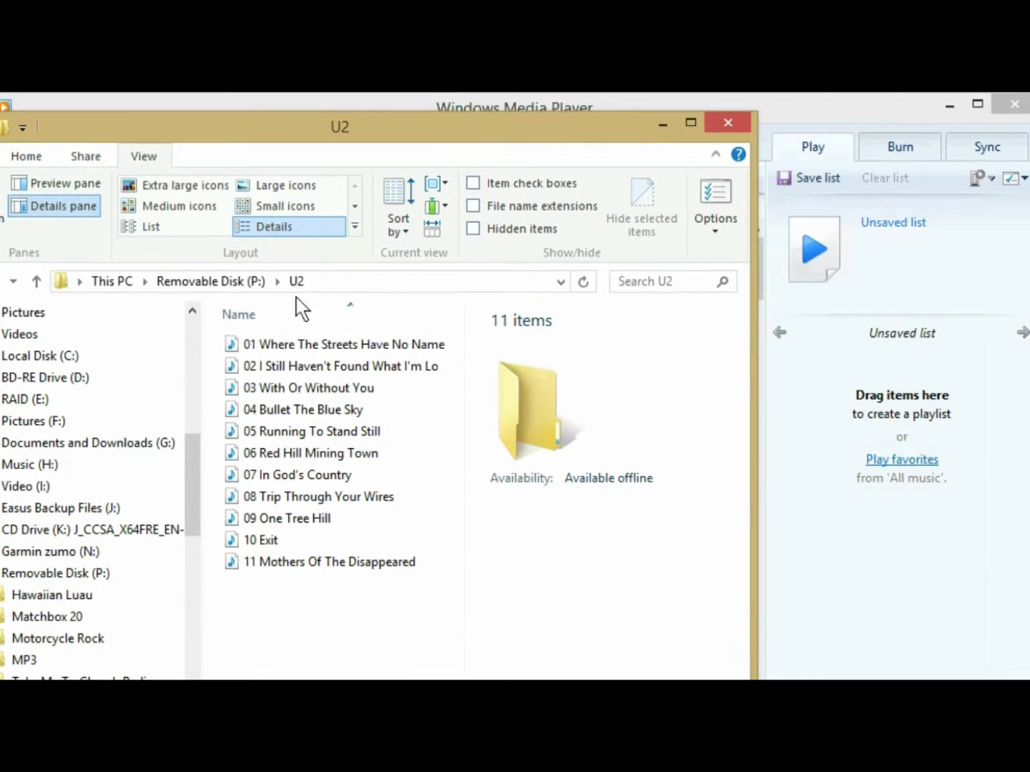
Add all the tracks in the U2 folder to the media player's unsaved playlist and close the folder window.
left_click(272, 353)
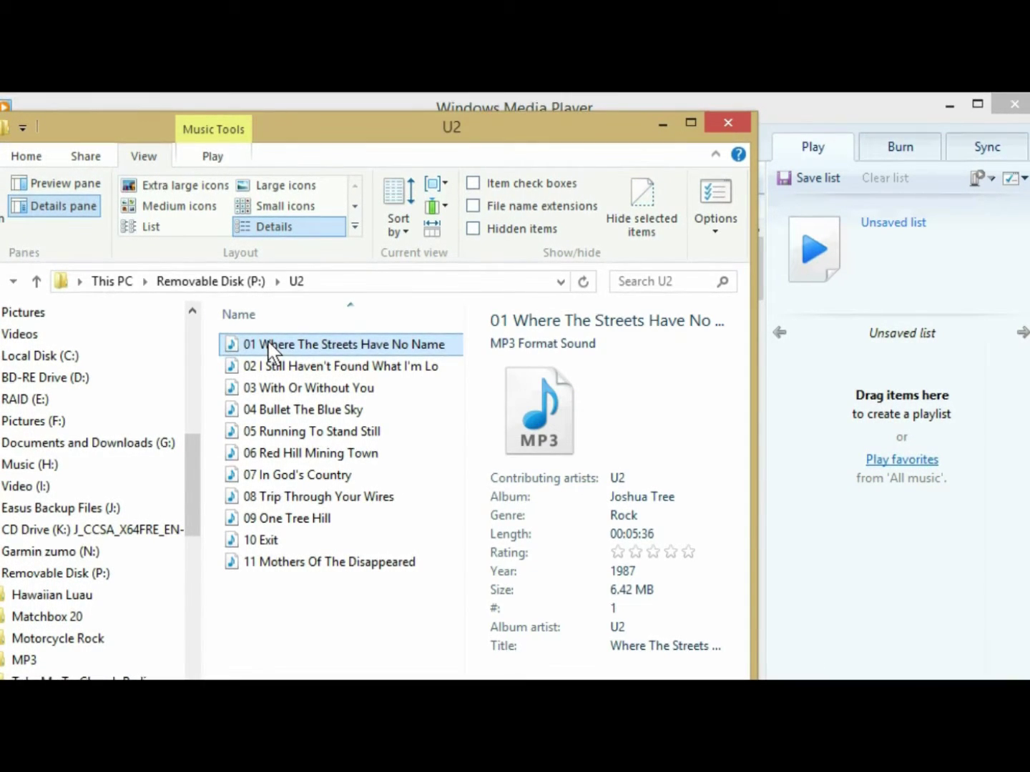
key("ctrl+a")
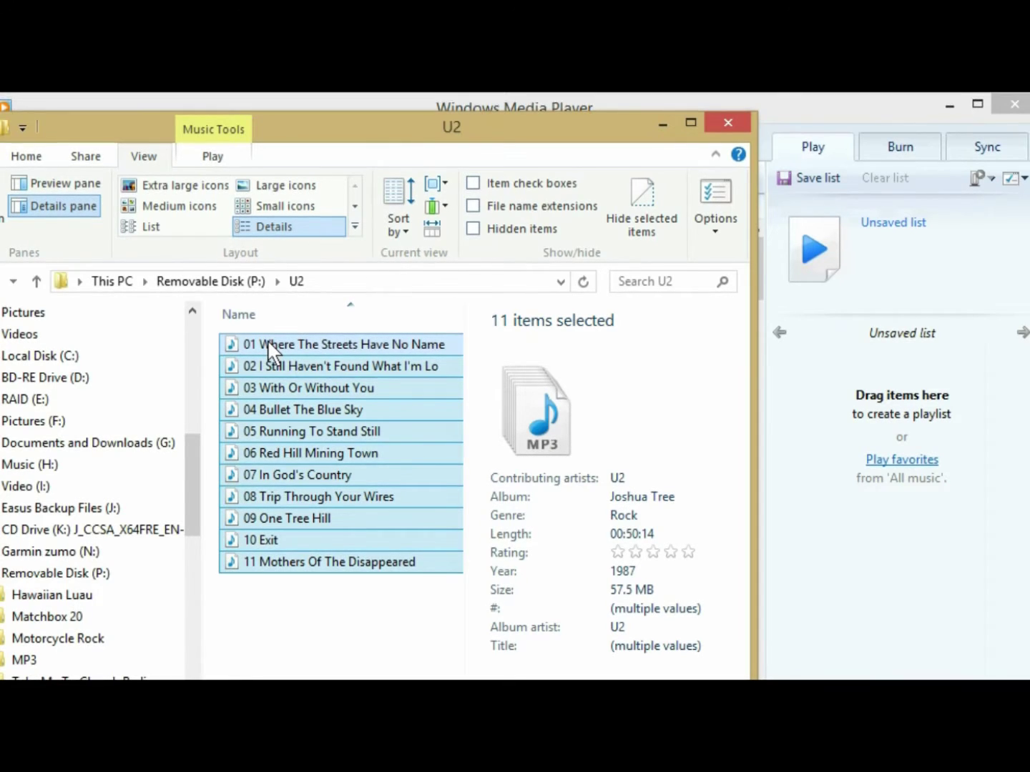
left_click_drag(271, 349, 908, 479)
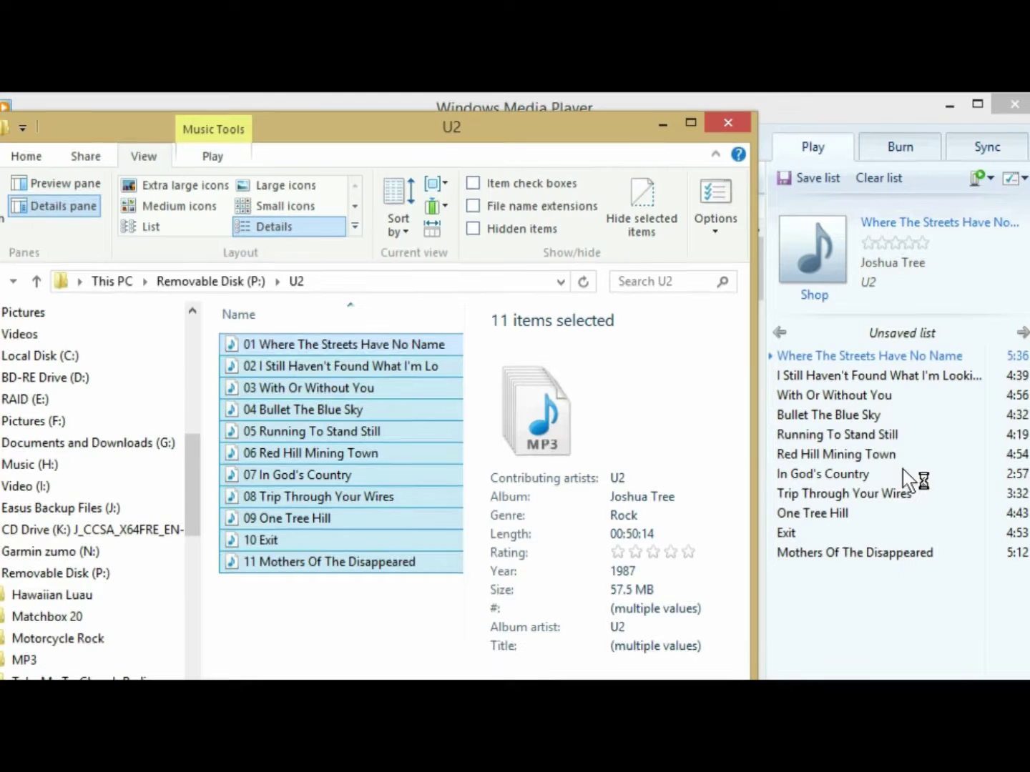
left_click(726, 126)
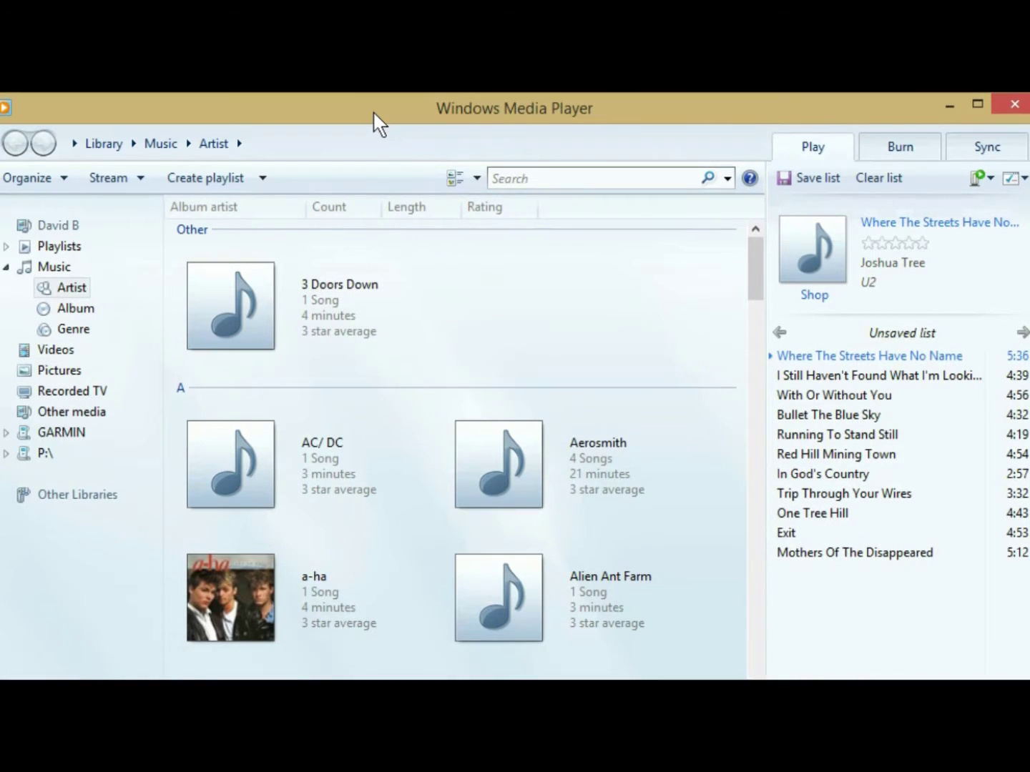
Start saving the Now Playing list under a new name and choose the MP3\Playlists folder on Removable Disk (P:) as its location.
key("alt")
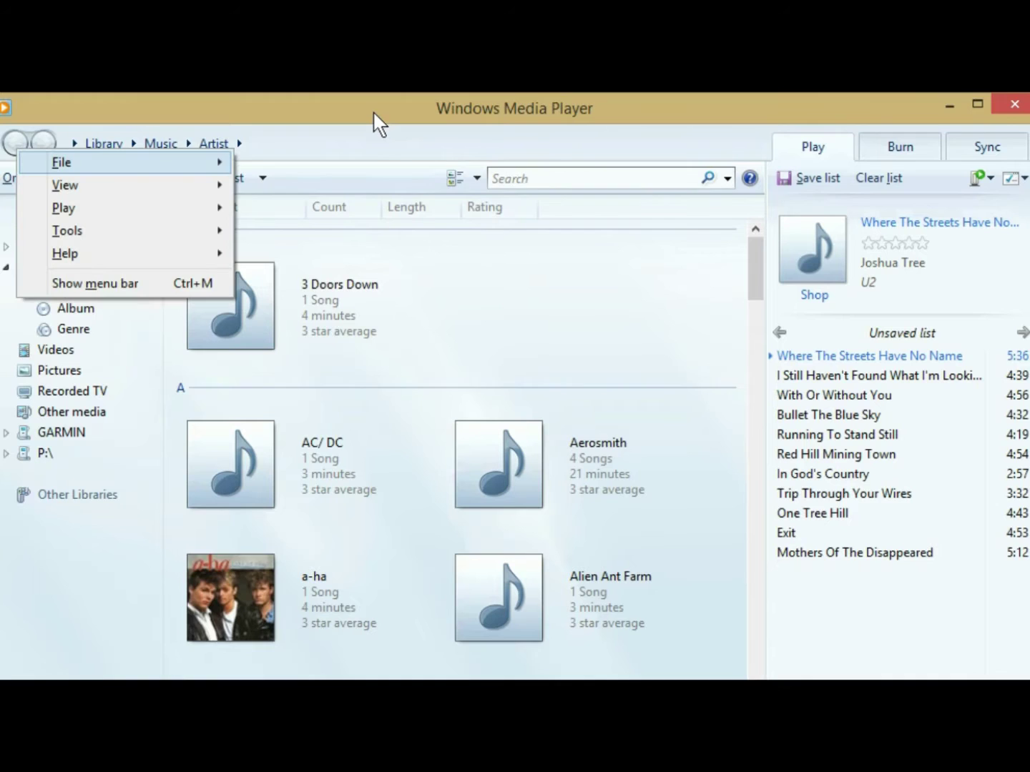
mouse_move(106, 171)
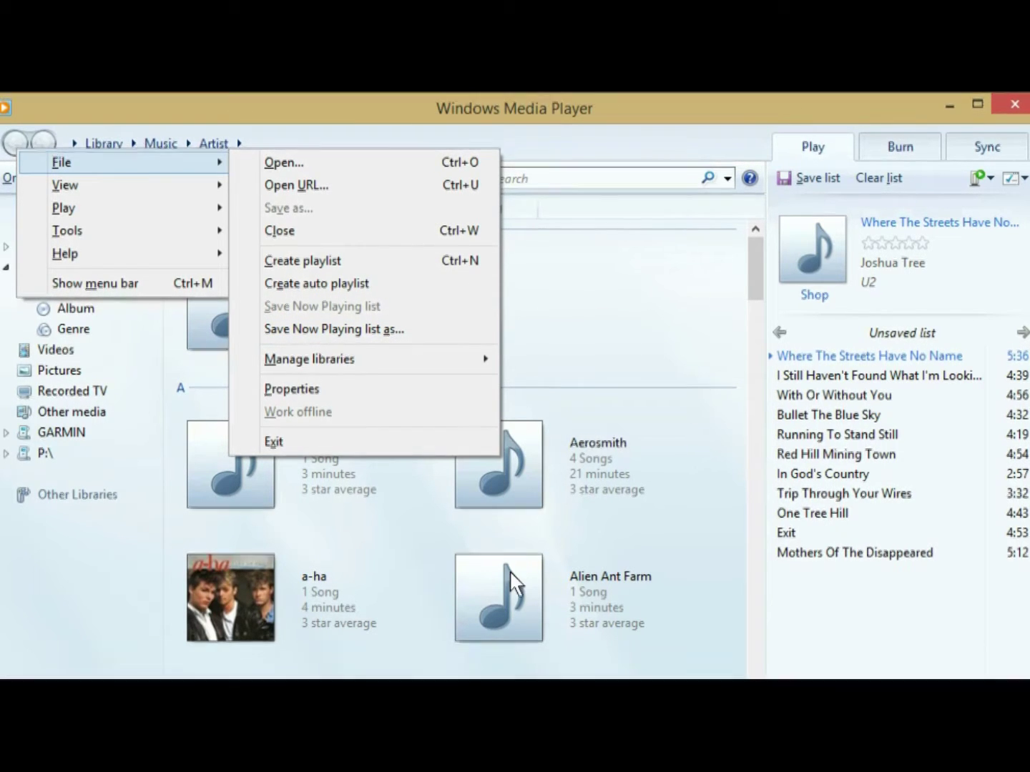
left_click(321, 331)
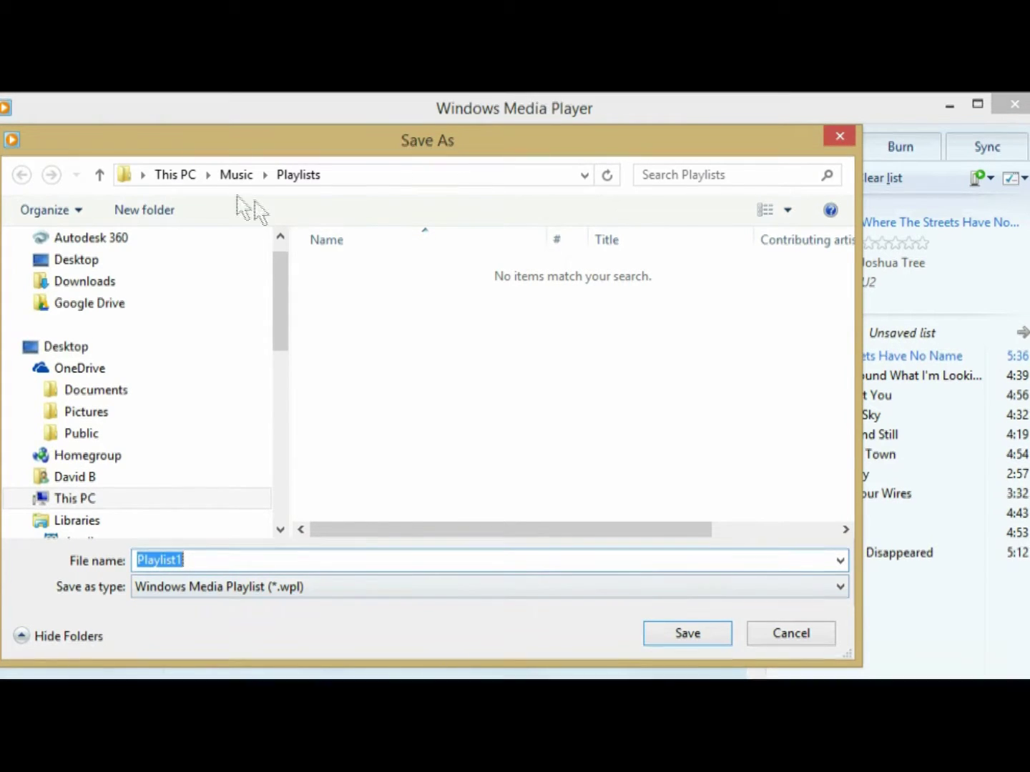
left_click(26, 498)
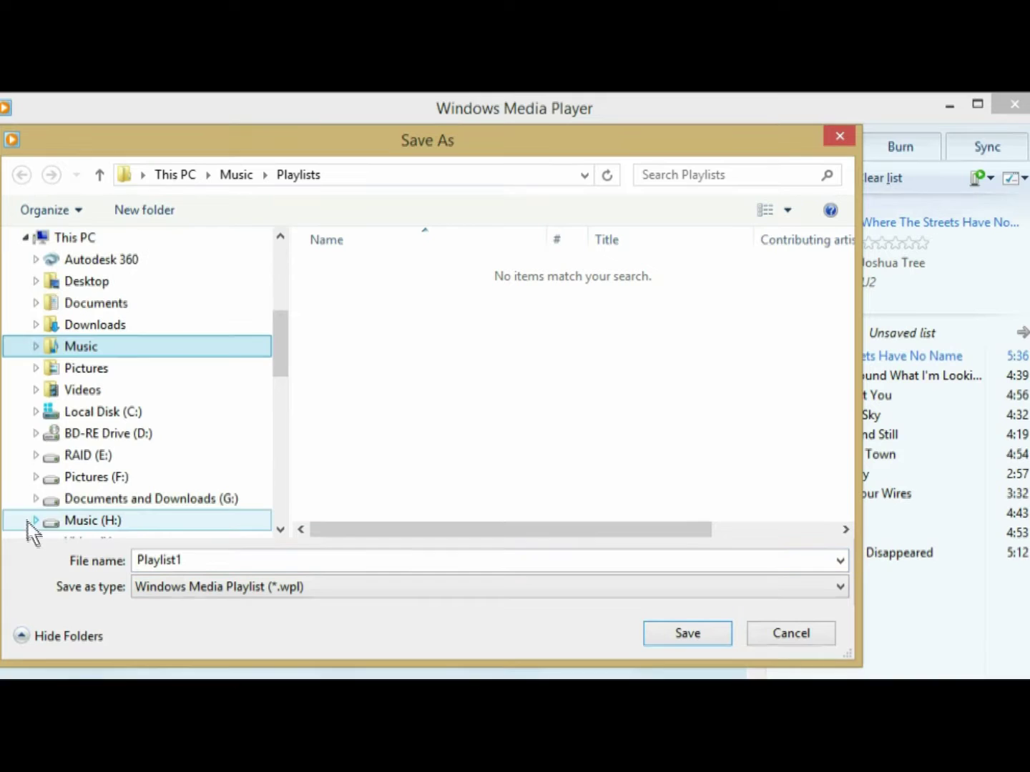
scroll(85, 487, "down", 3)
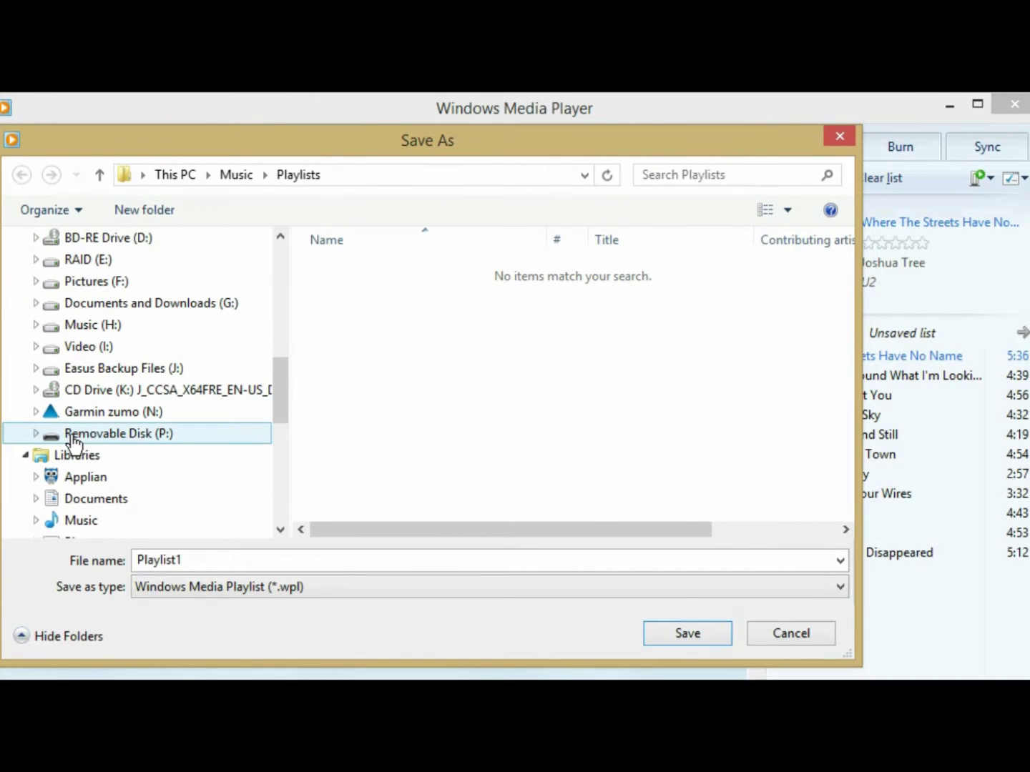
left_click(72, 436)
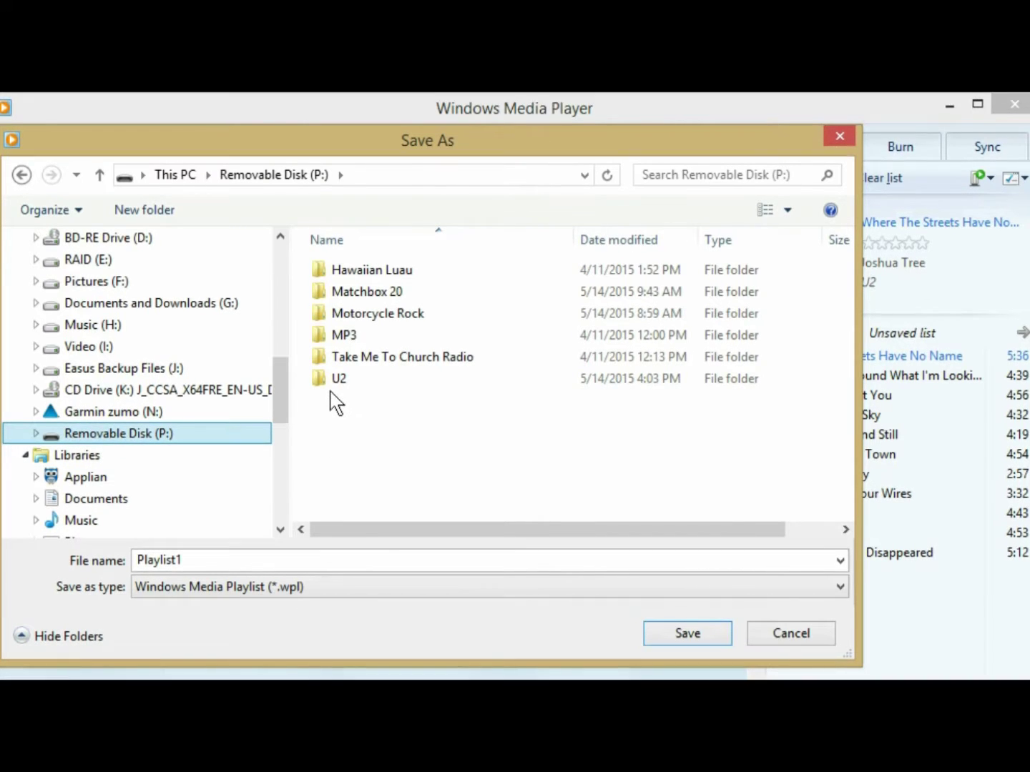
double_click(325, 335)
double_click(327, 268)
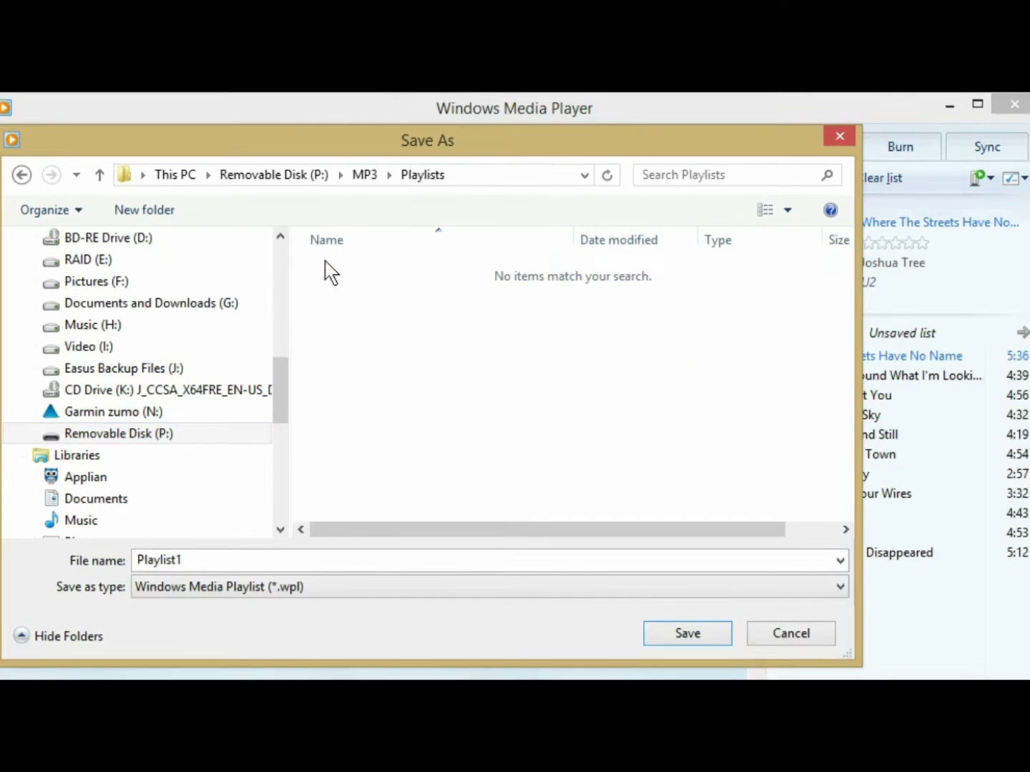
Save the playlist as an M3U Playlist (*.m3u) file named U2.
left_click(356, 590)
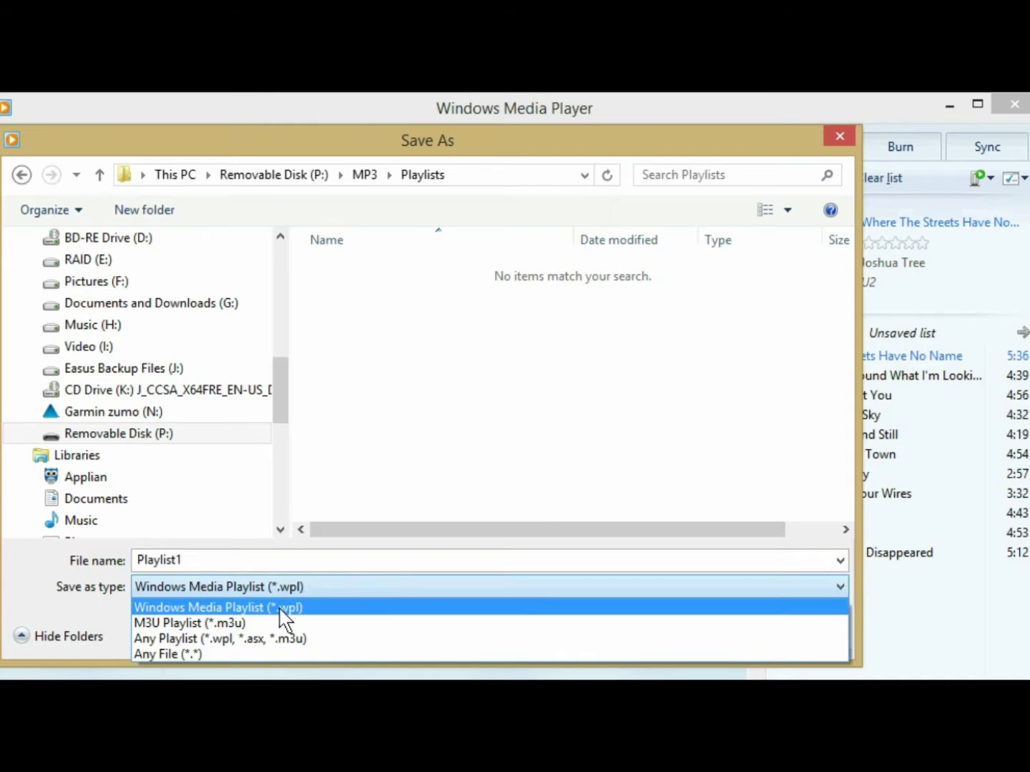
left_click(225, 619)
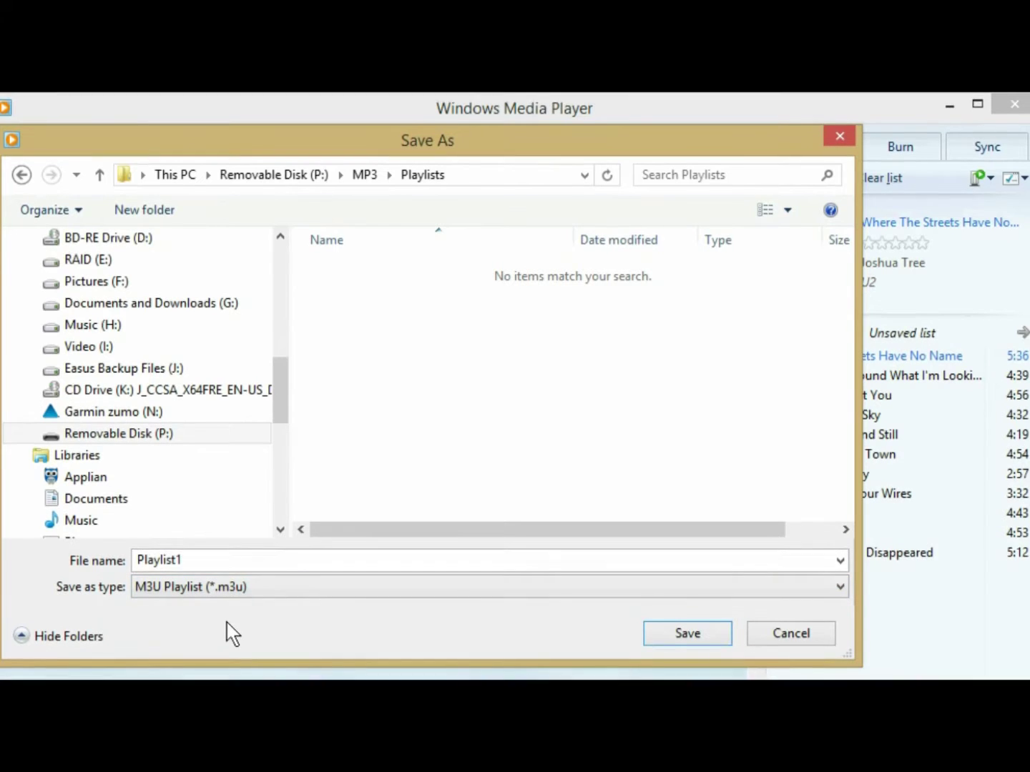
double_click(196, 556)
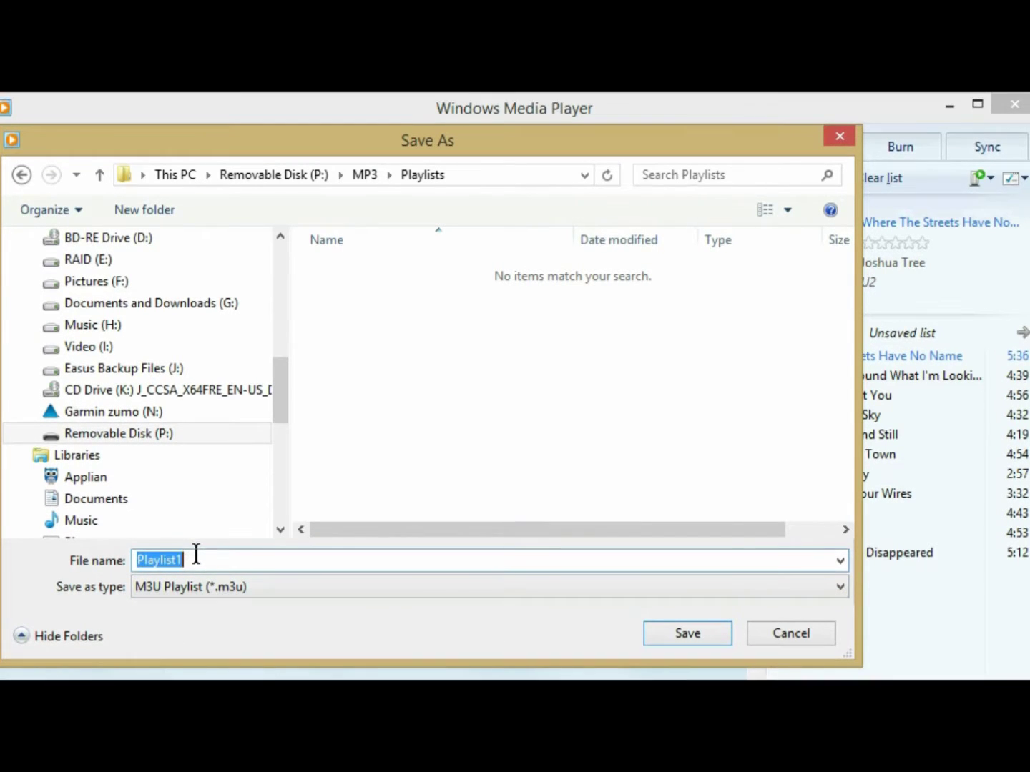
type("U2")
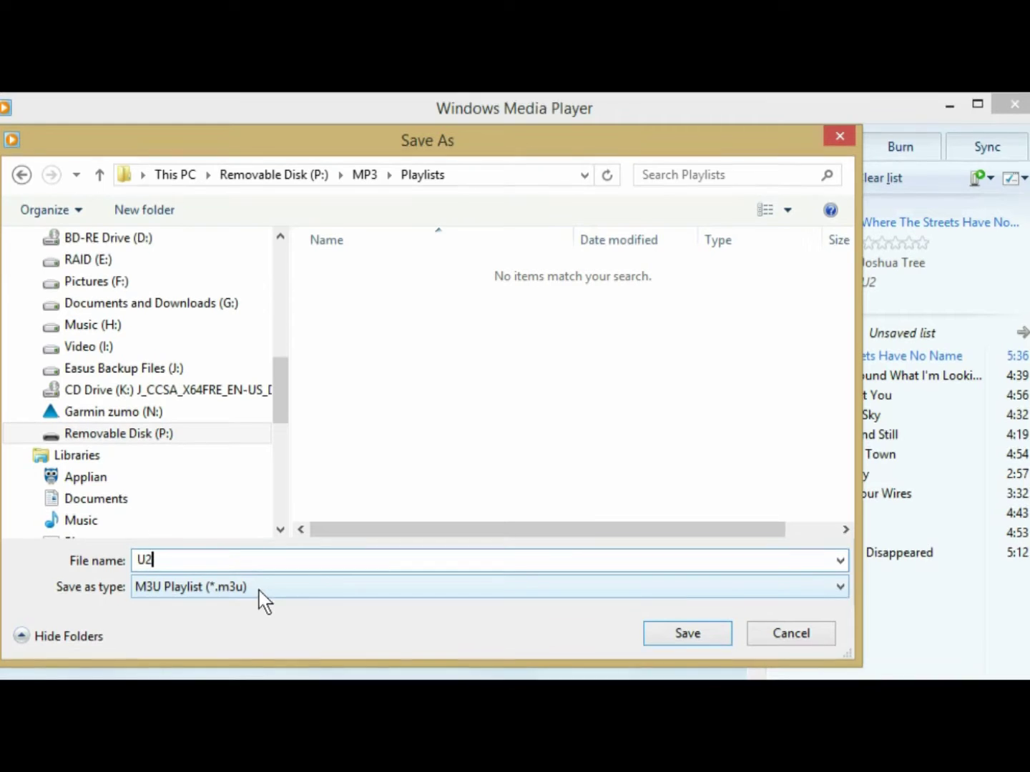
left_click(687, 633)
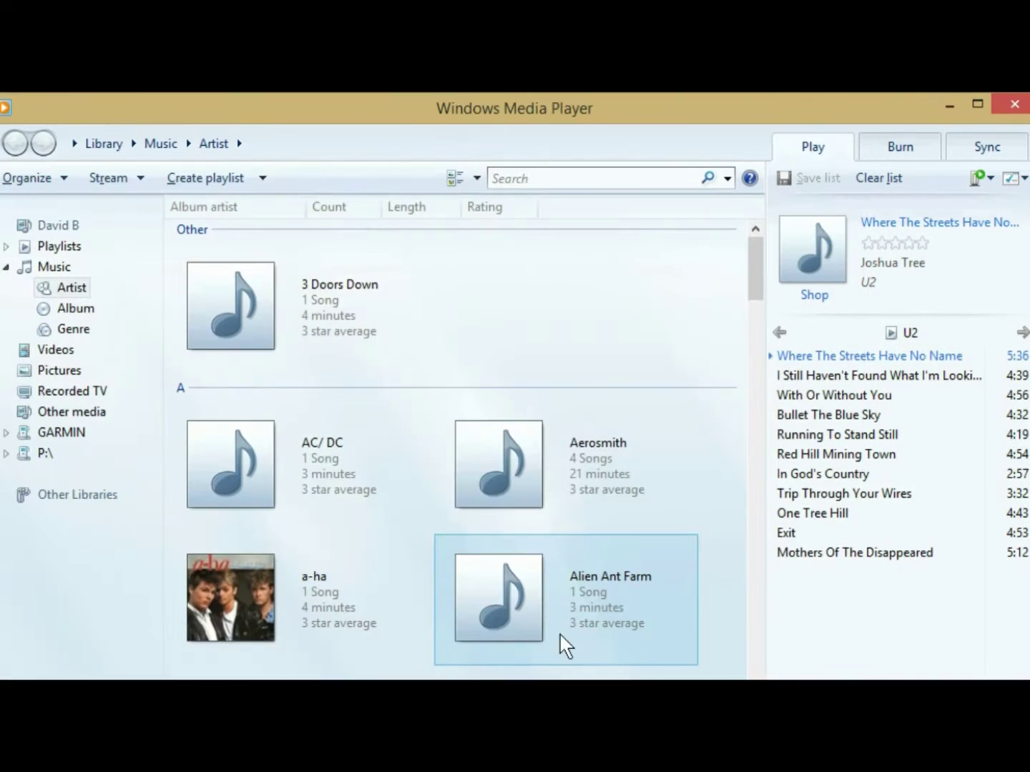
Switch to File Explorer and open the MP3\Playlists folder on Removable Disk (P:) to find the saved U2 playlist.
left_click(233, 691)
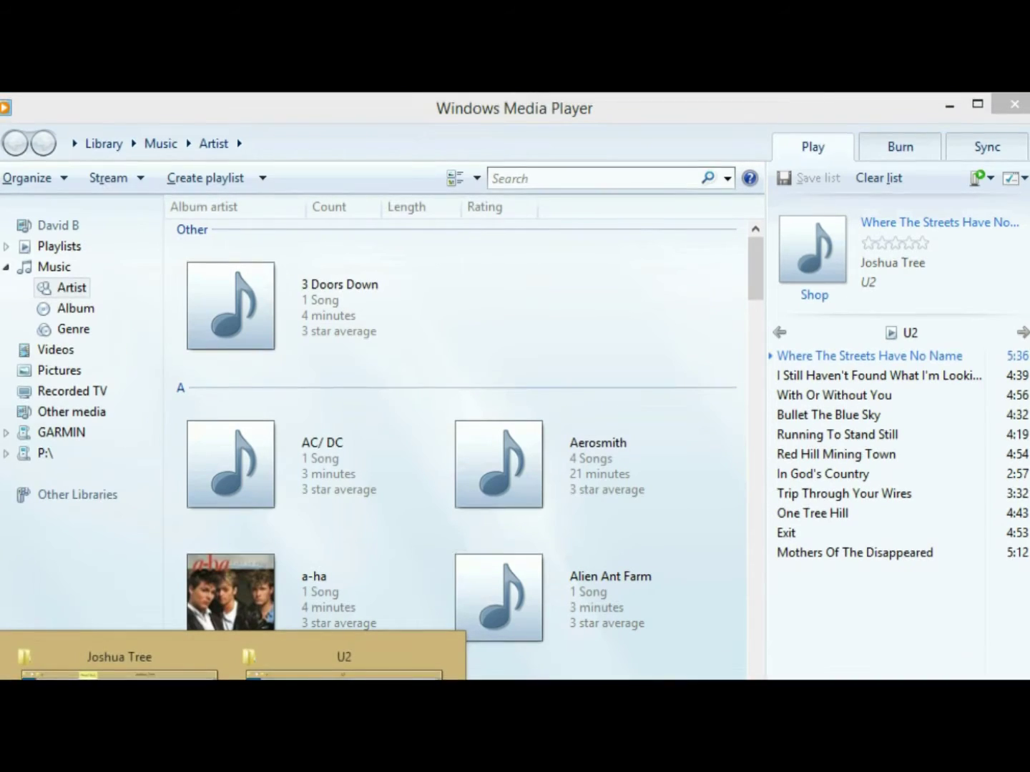
left_click(264, 671)
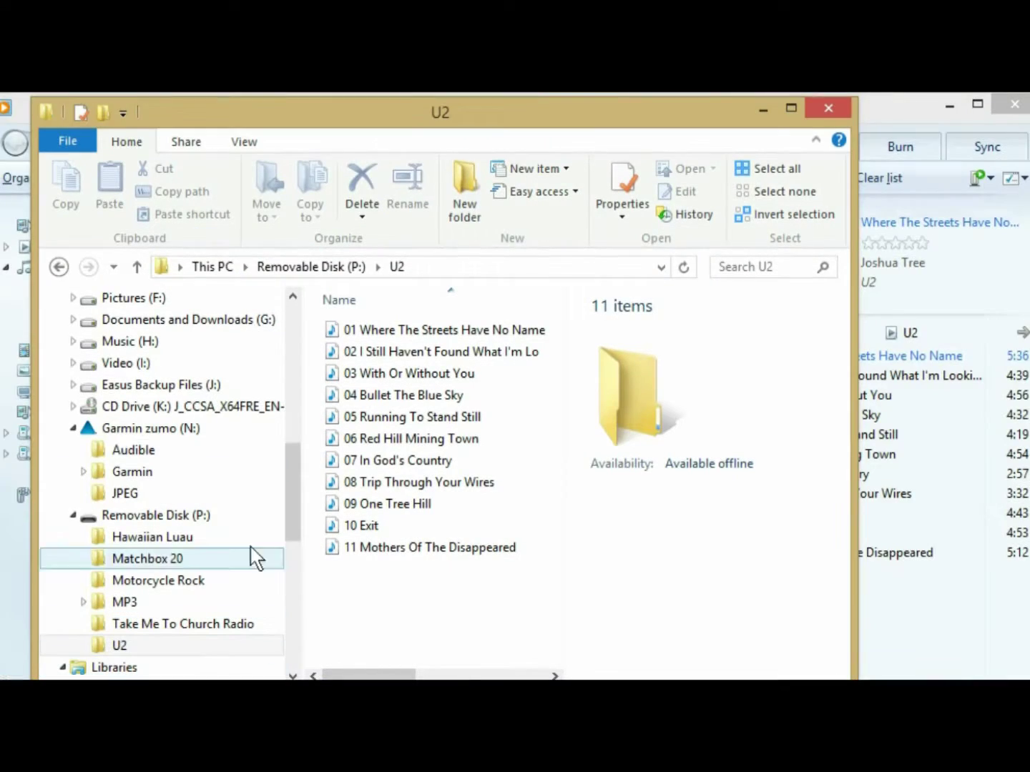
left_click(152, 517)
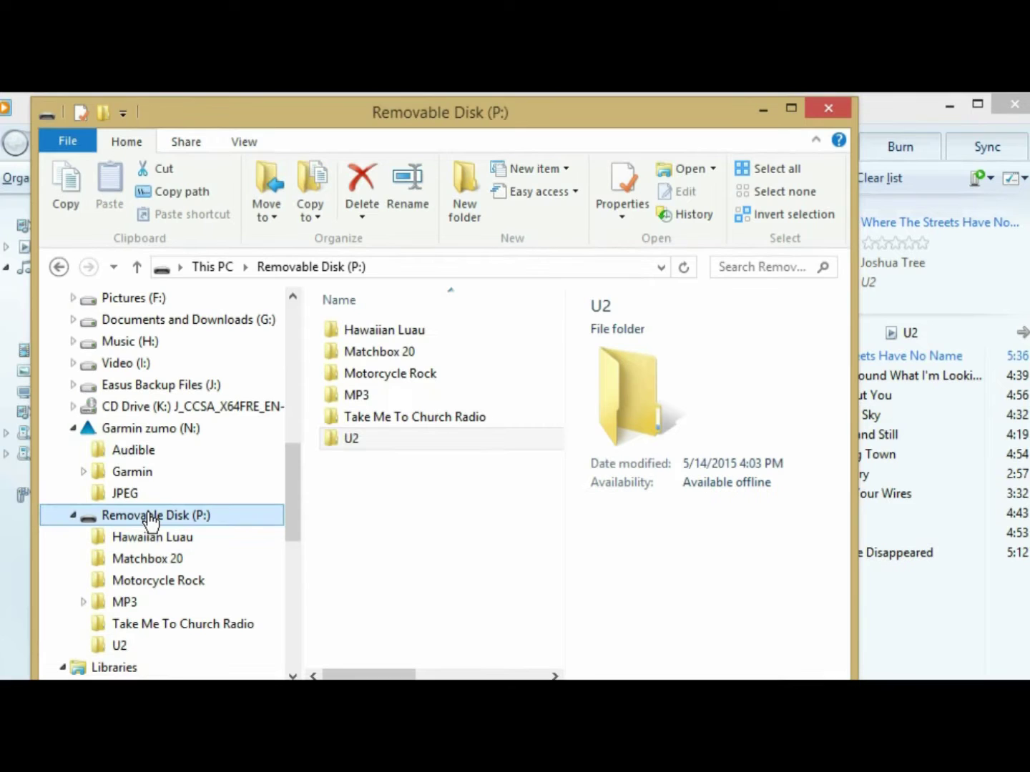
double_click(341, 392)
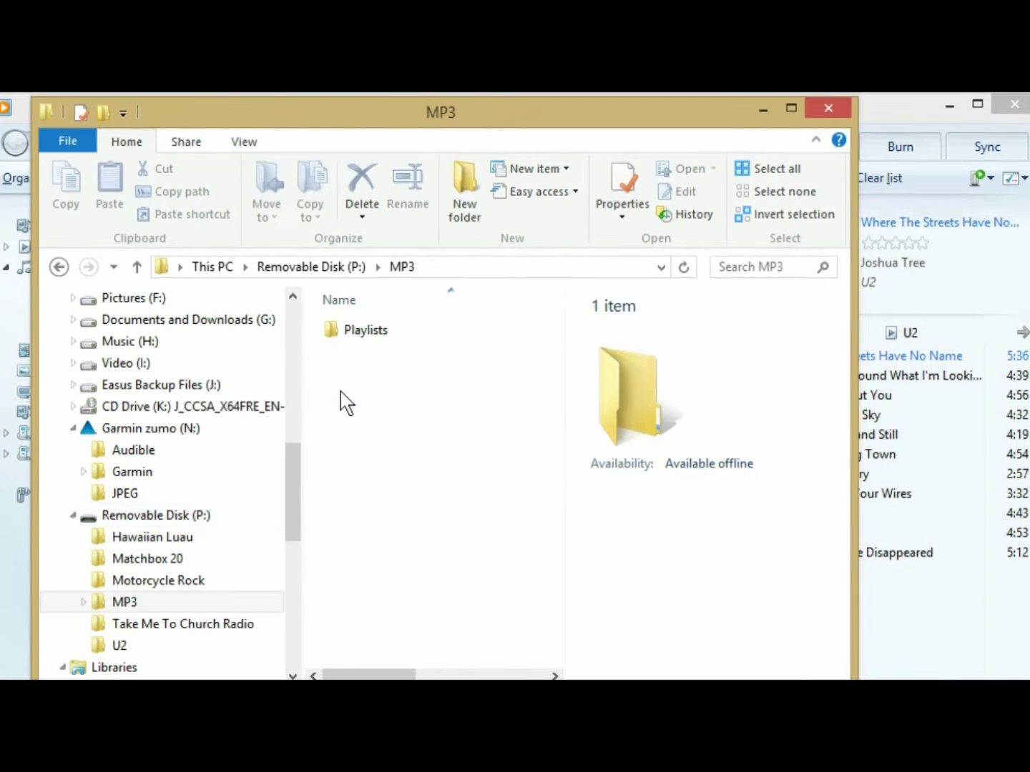
double_click(367, 330)
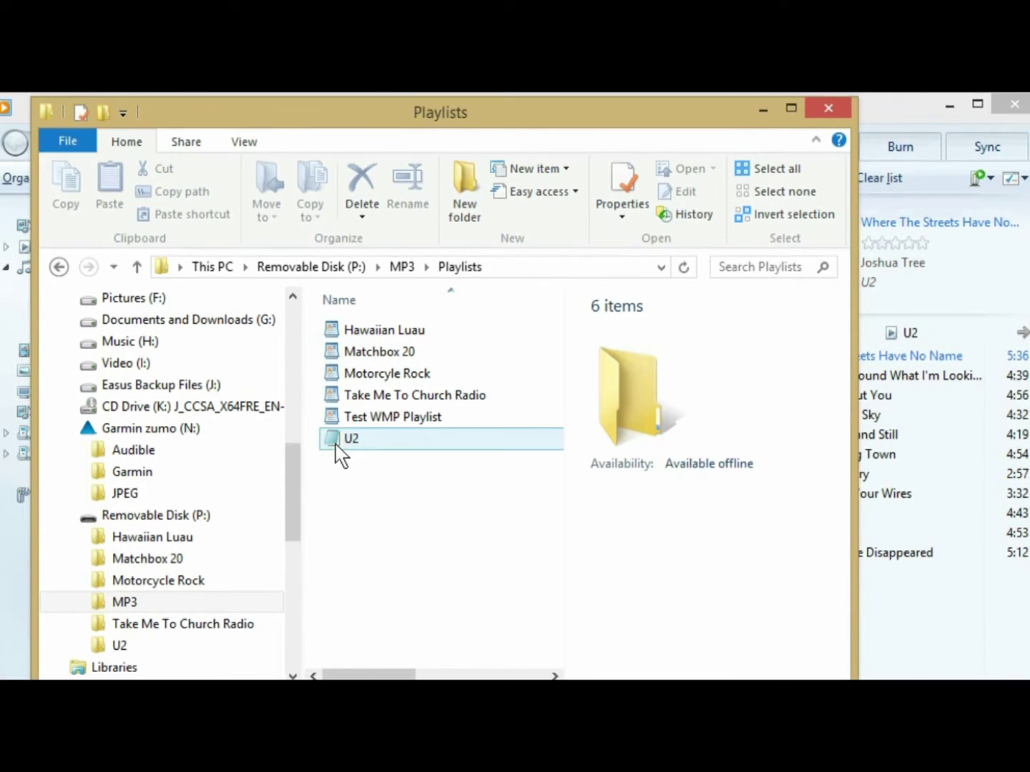
mouse_move(335, 444)
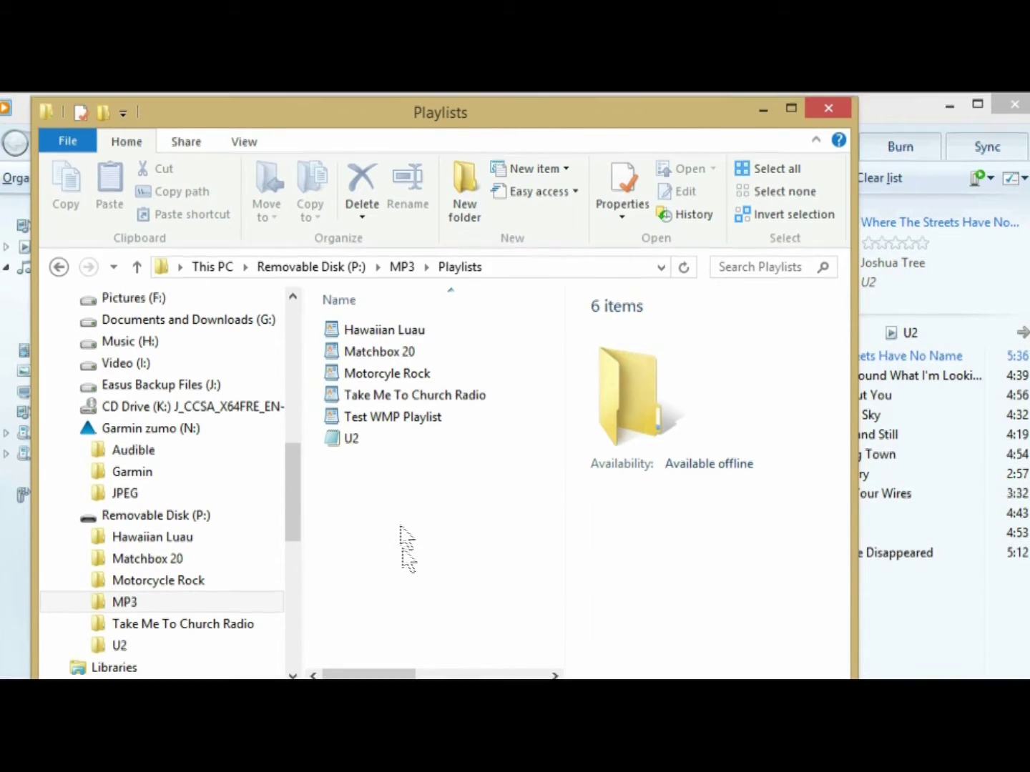
Show file name extensions and rename the U2 playlist file to U2.m3u8, accepting the extension change.
left_click(244, 143)
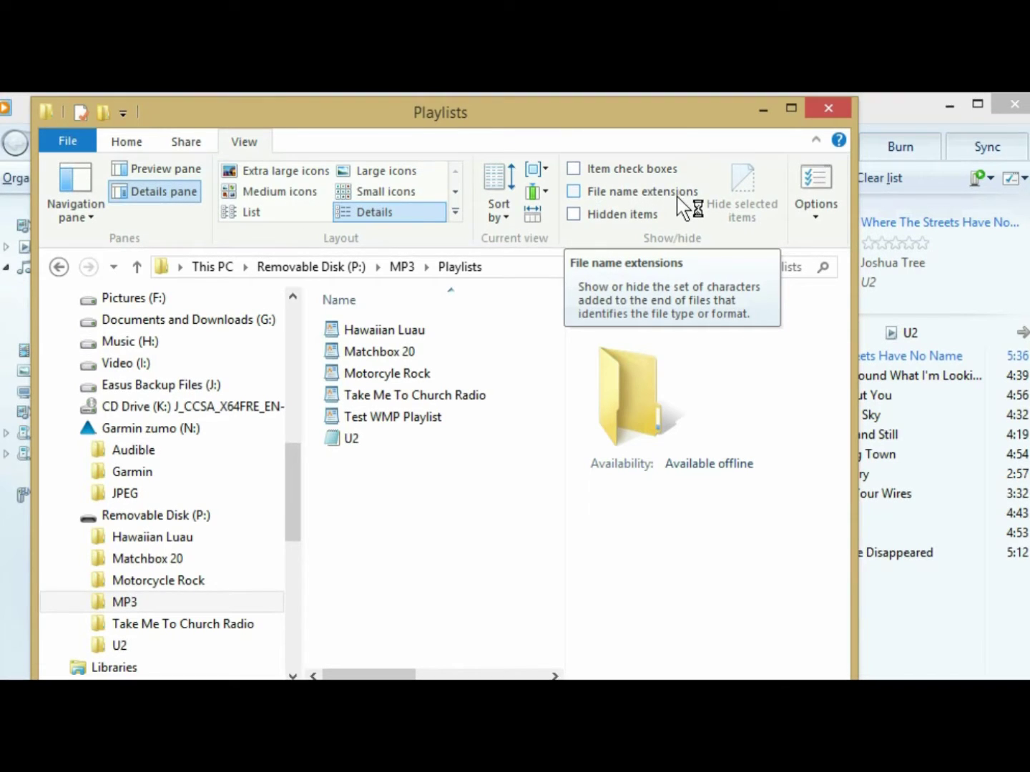
left_click(574, 193)
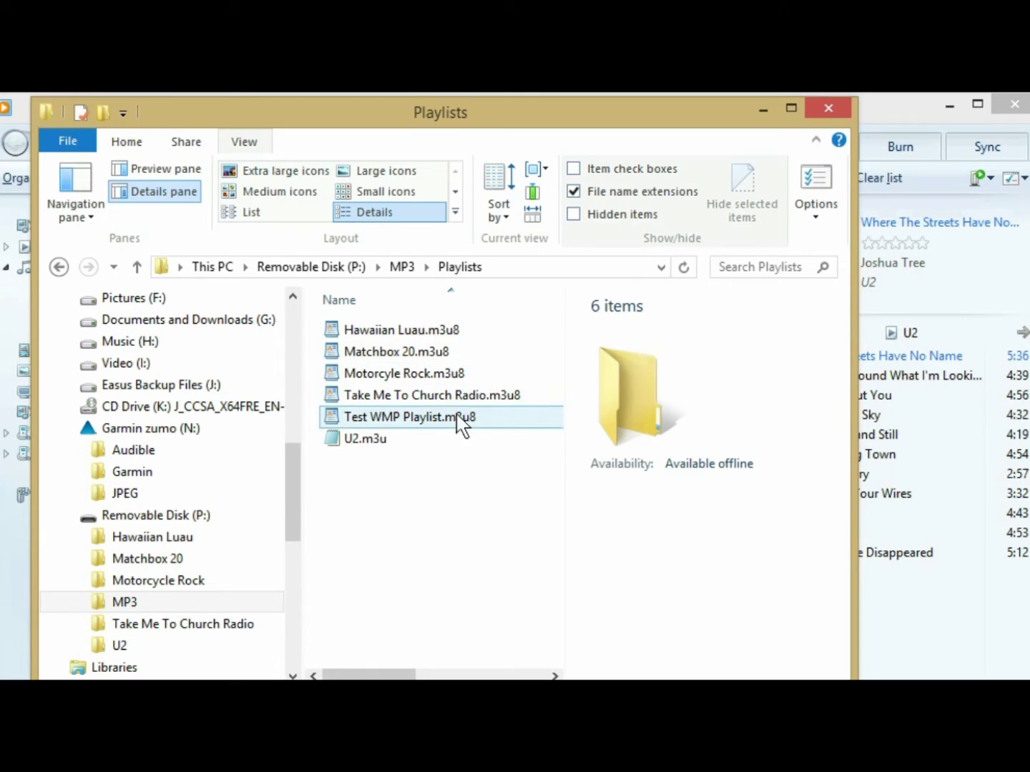
right_click(357, 441)
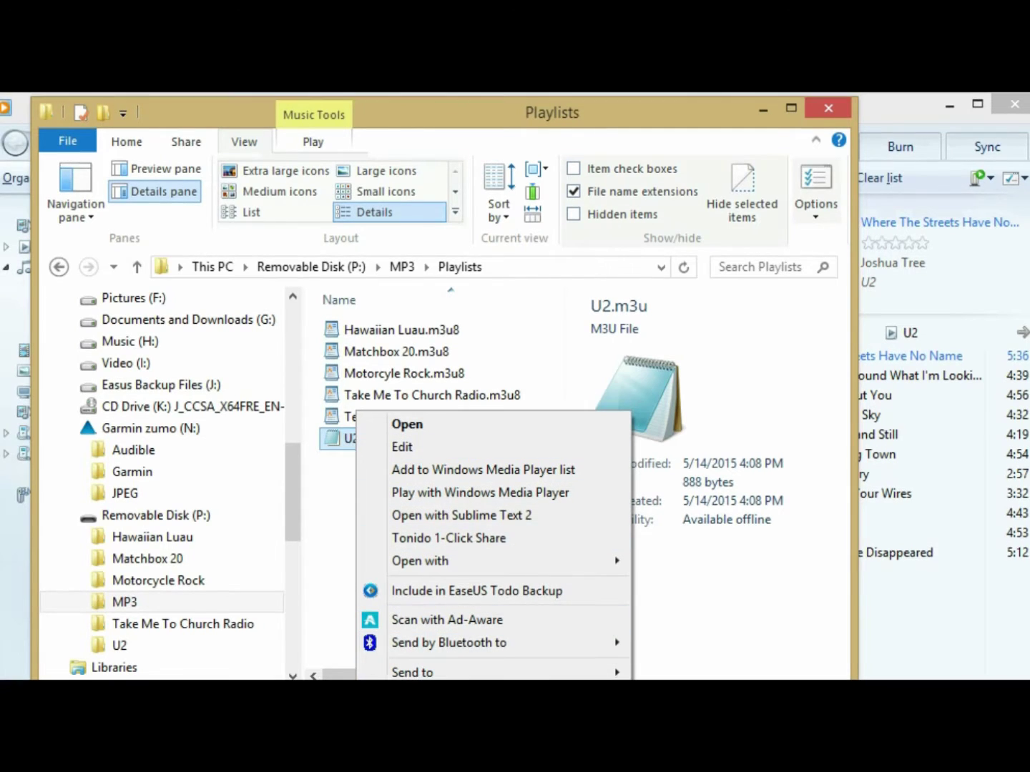
key("m")
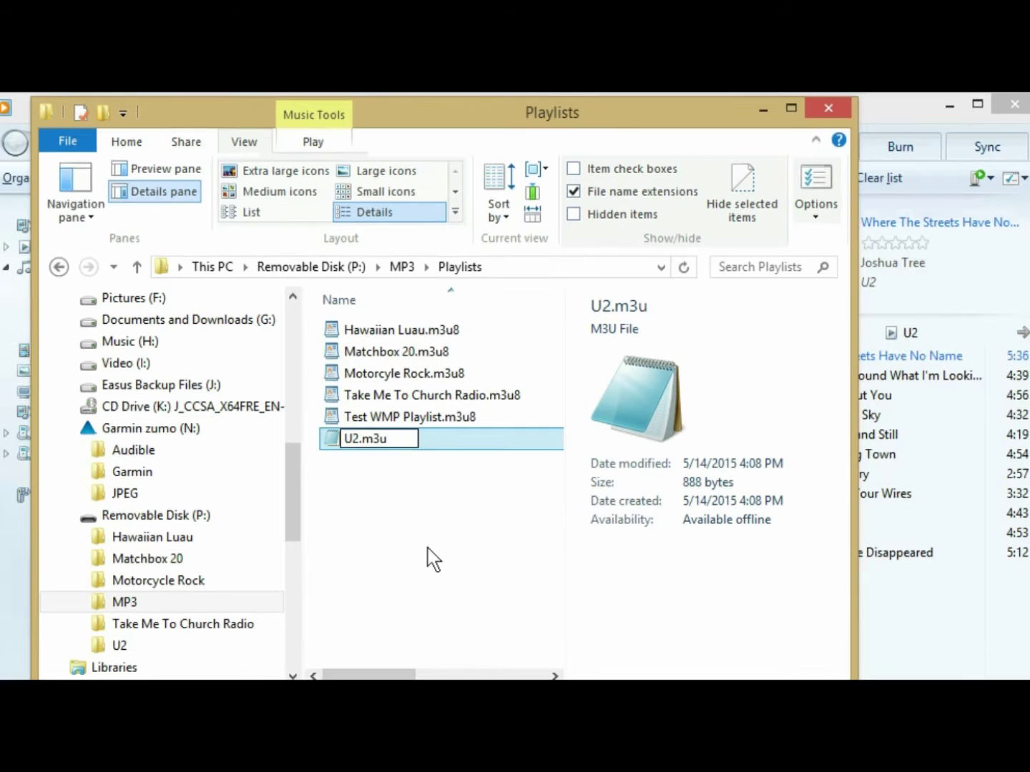
type("8")
key("Return")
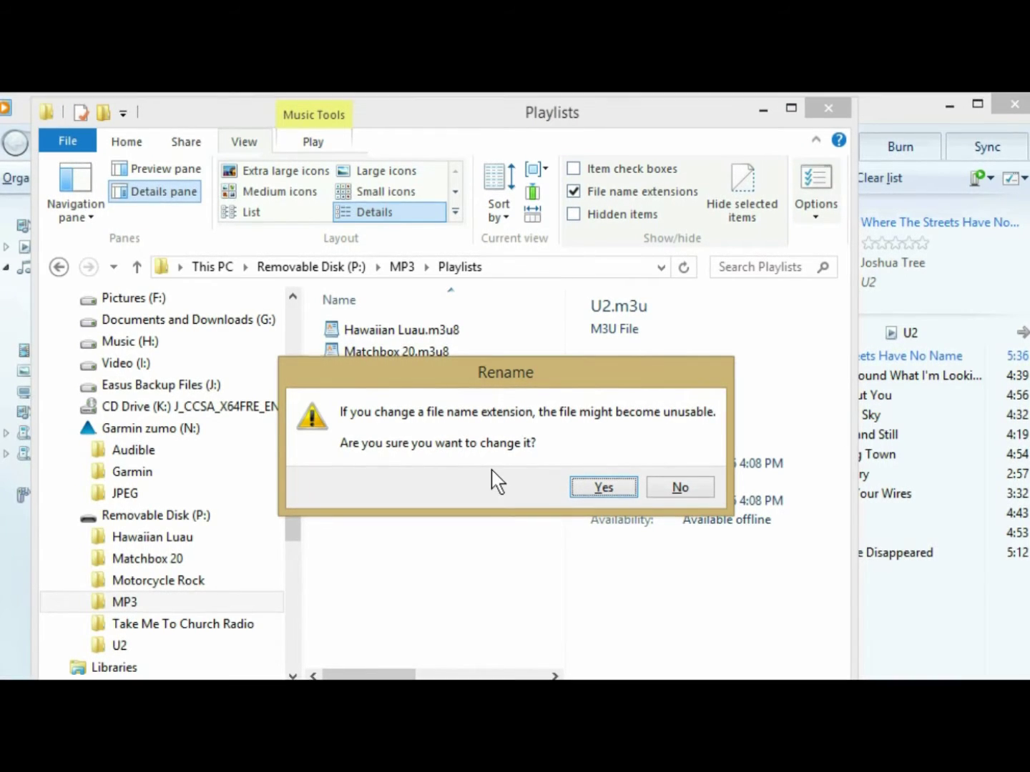
left_click(603, 487)
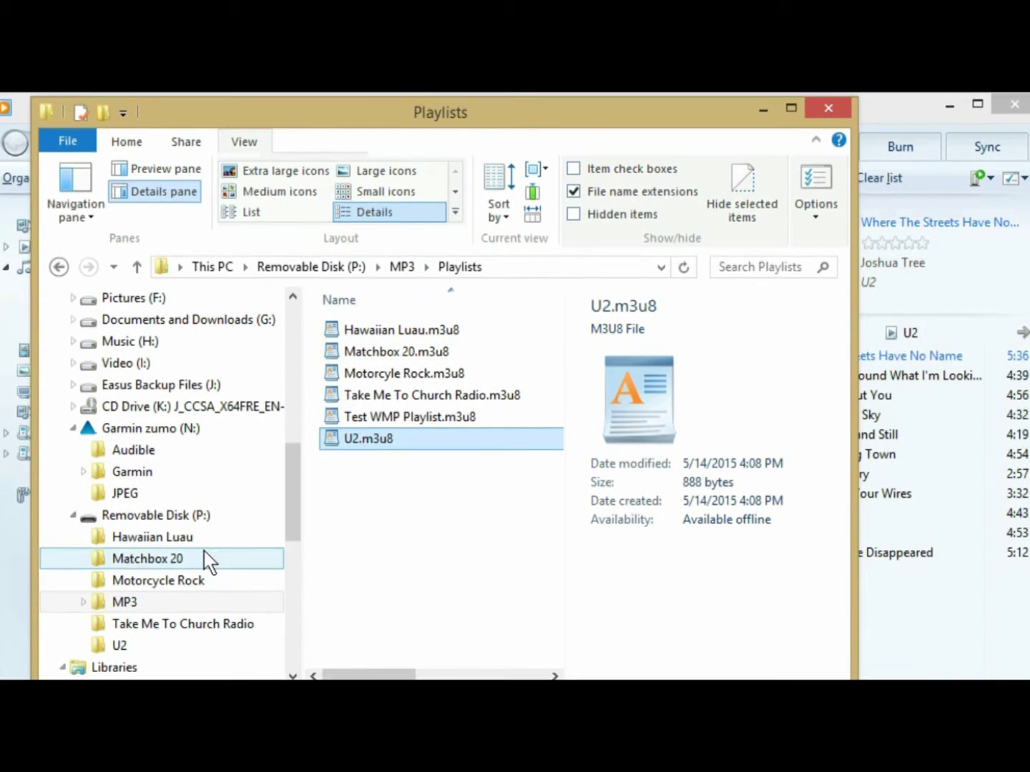
Review the tracks in the U2 folder and the files in MP3\Playlists on Removable Disk (P:), and close the folder window.
left_click(120, 648)
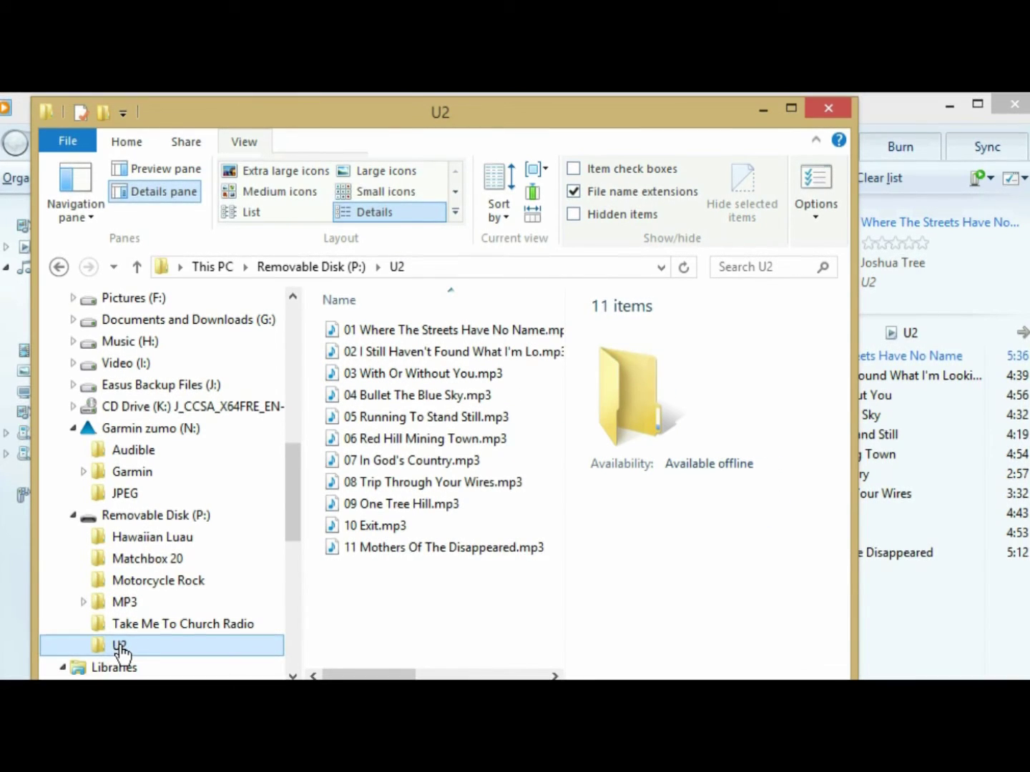
left_click(116, 526)
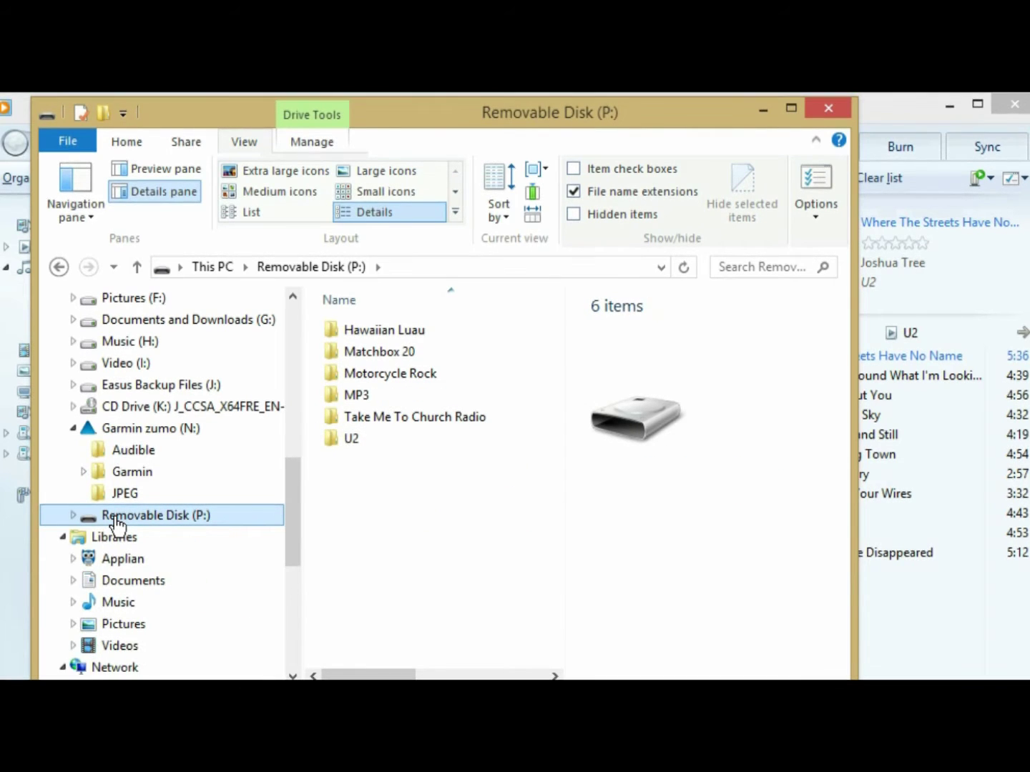
left_click(117, 522)
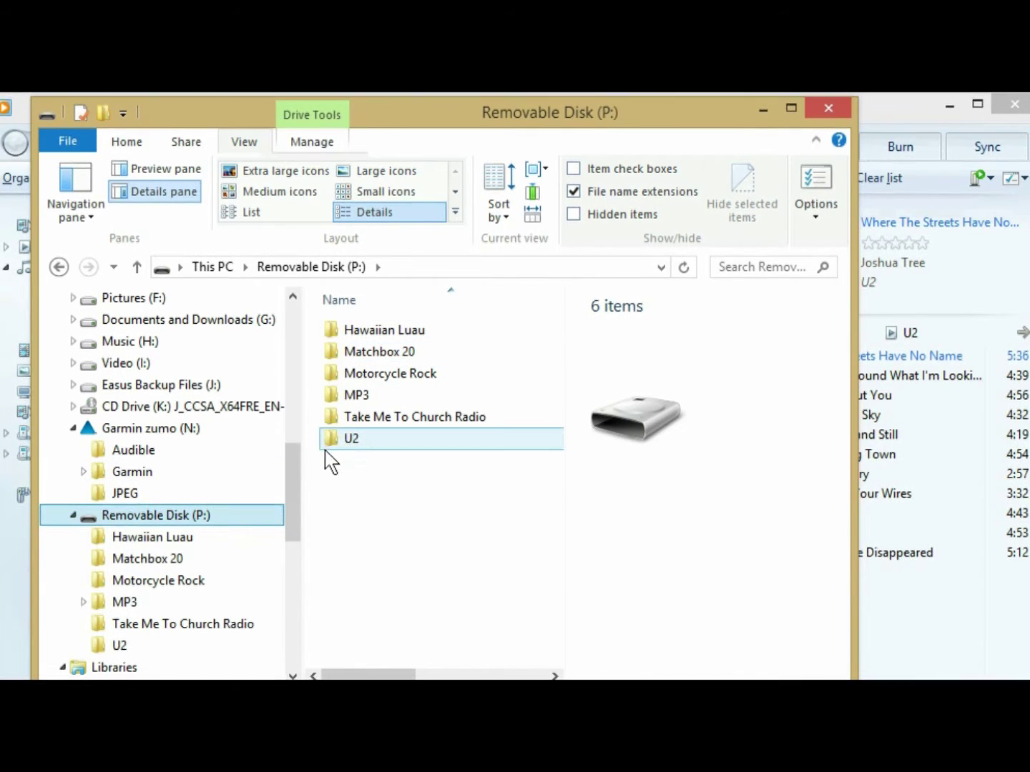
double_click(377, 440)
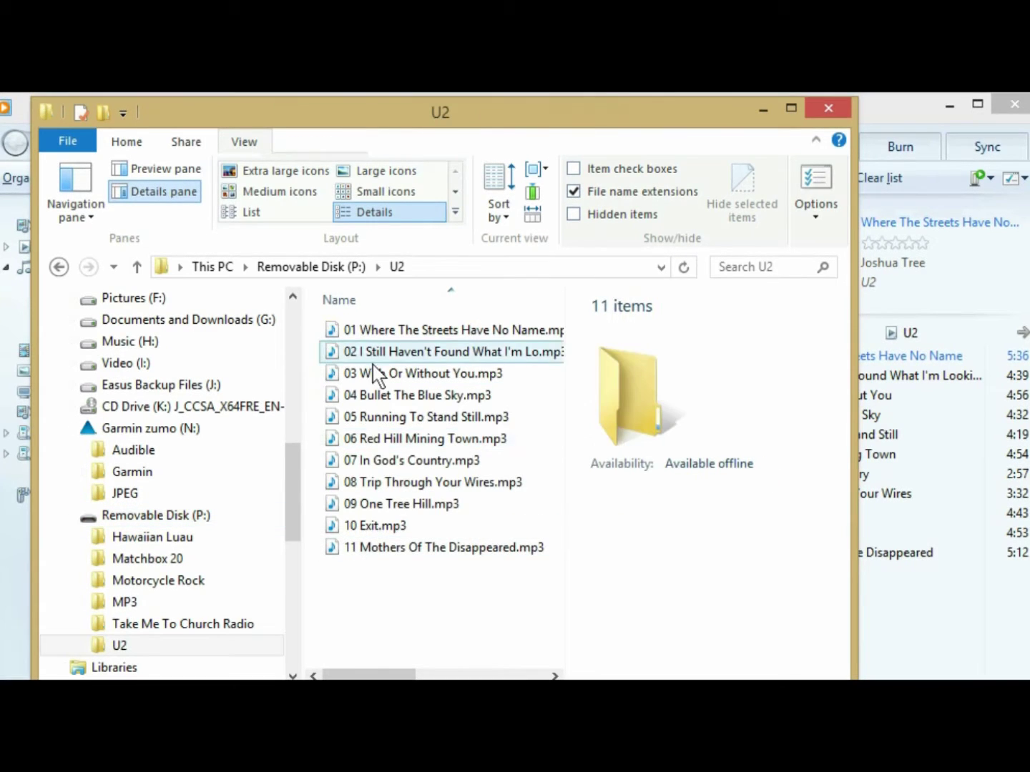
left_click(133, 609)
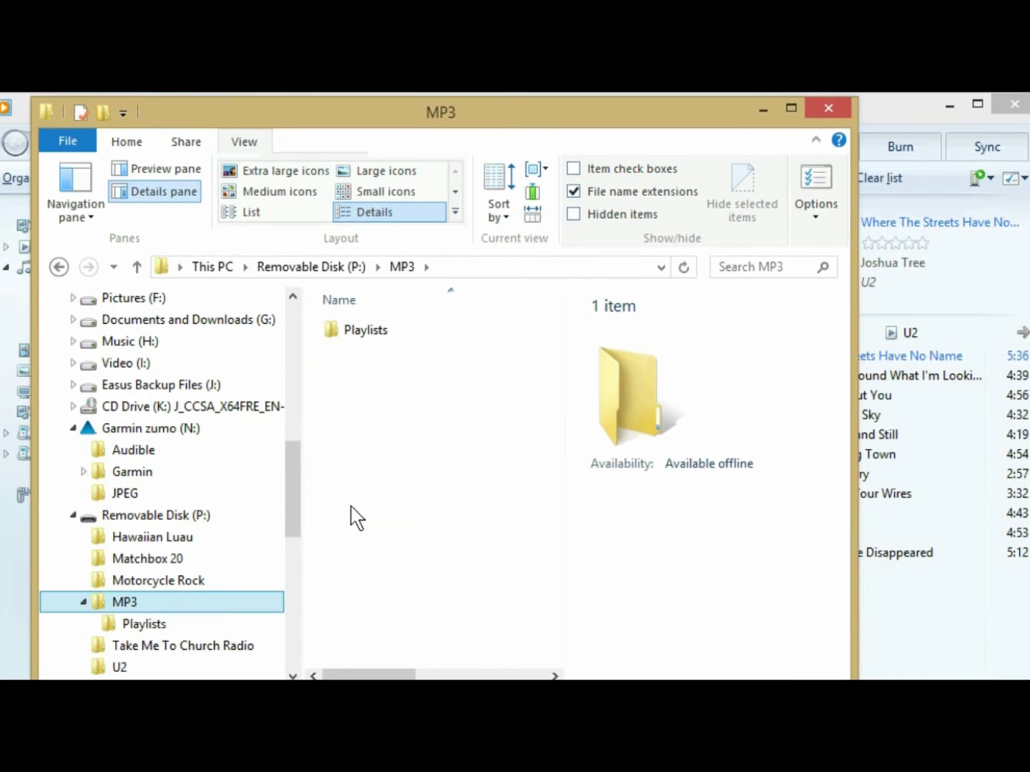
double_click(365, 331)
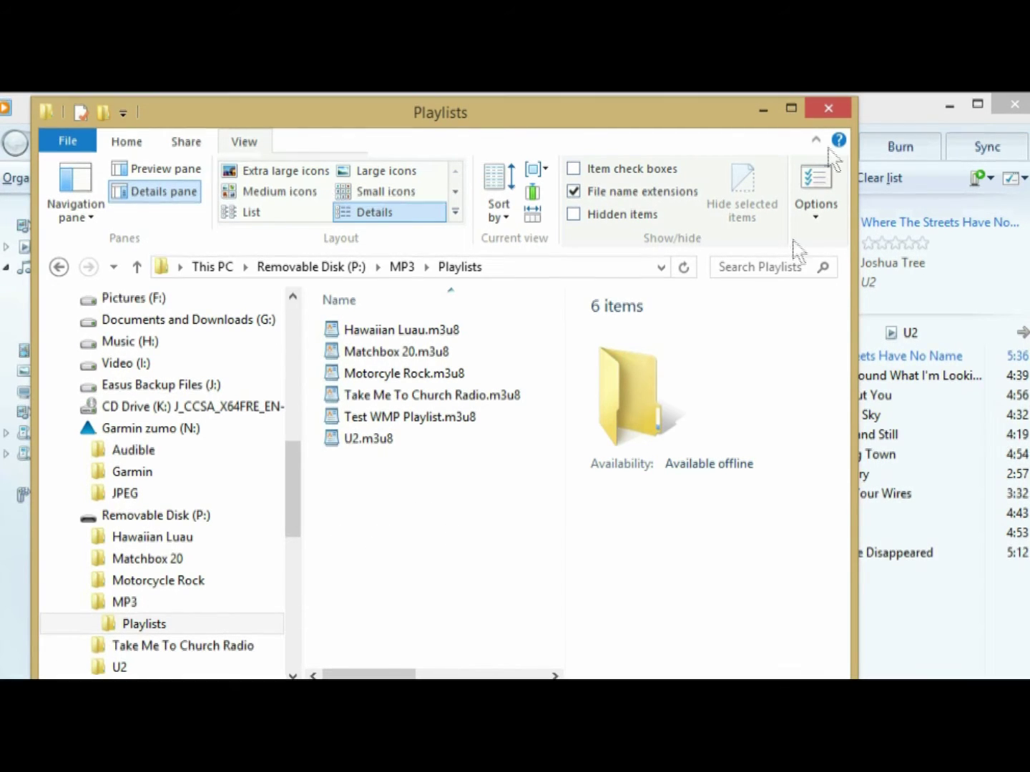
left_click(831, 106)
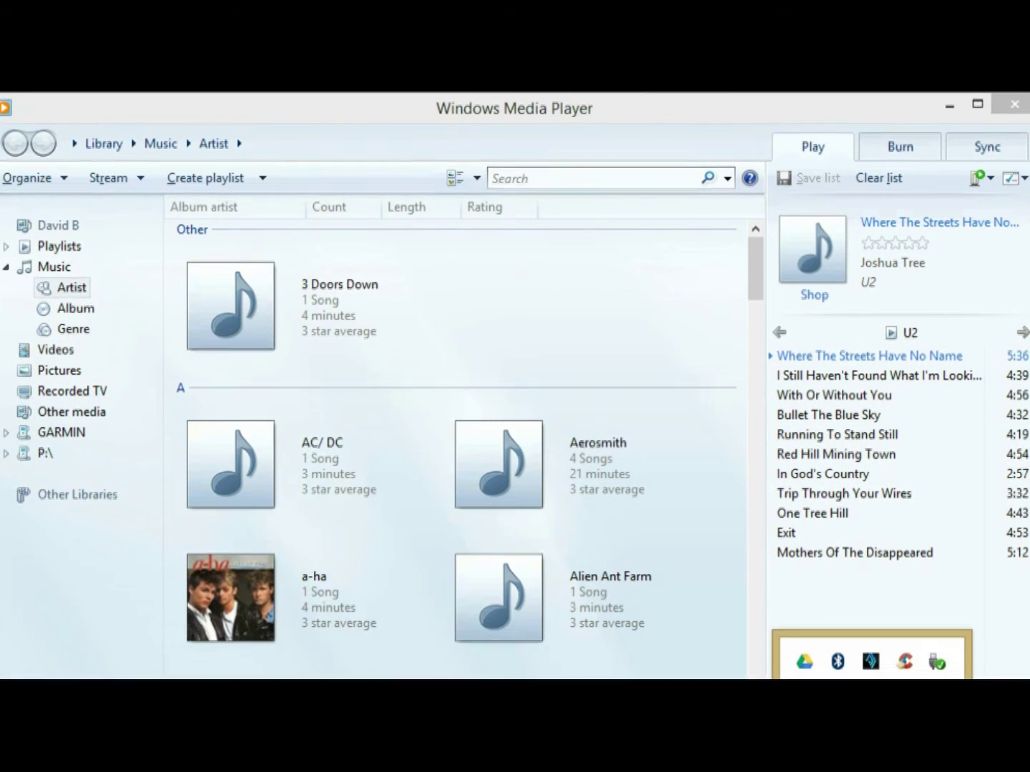
Open the options for safely removing hardware to disconnect the Garmin zumo from the computer.
left_click(938, 665)
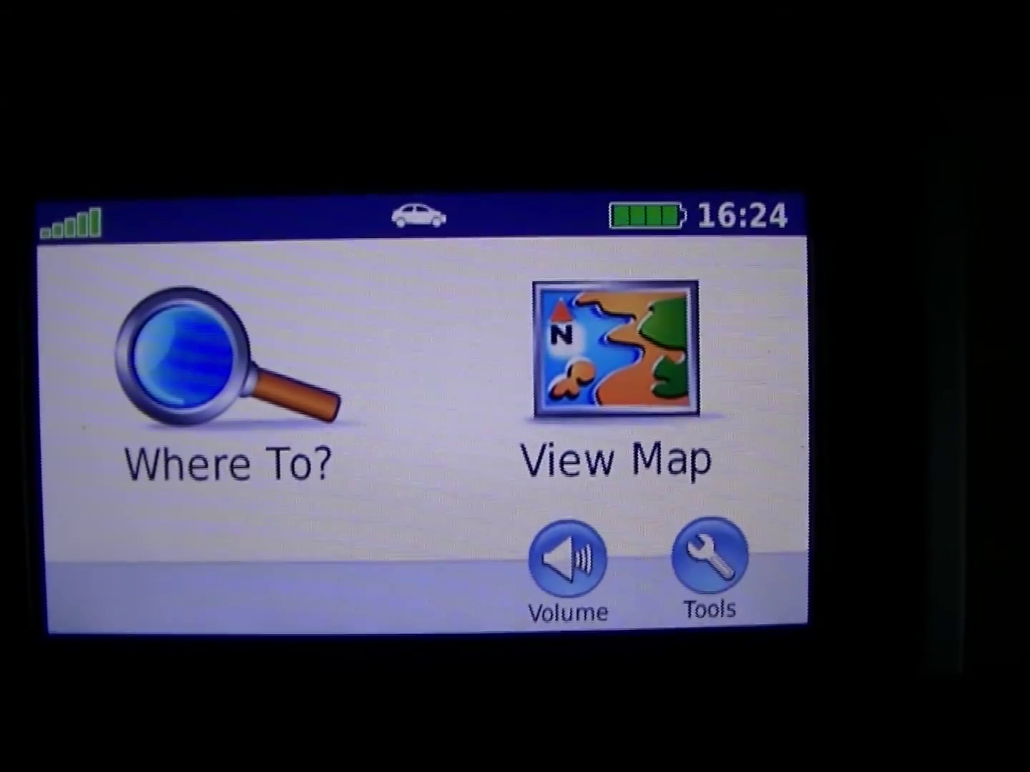
left_click(726, 541)
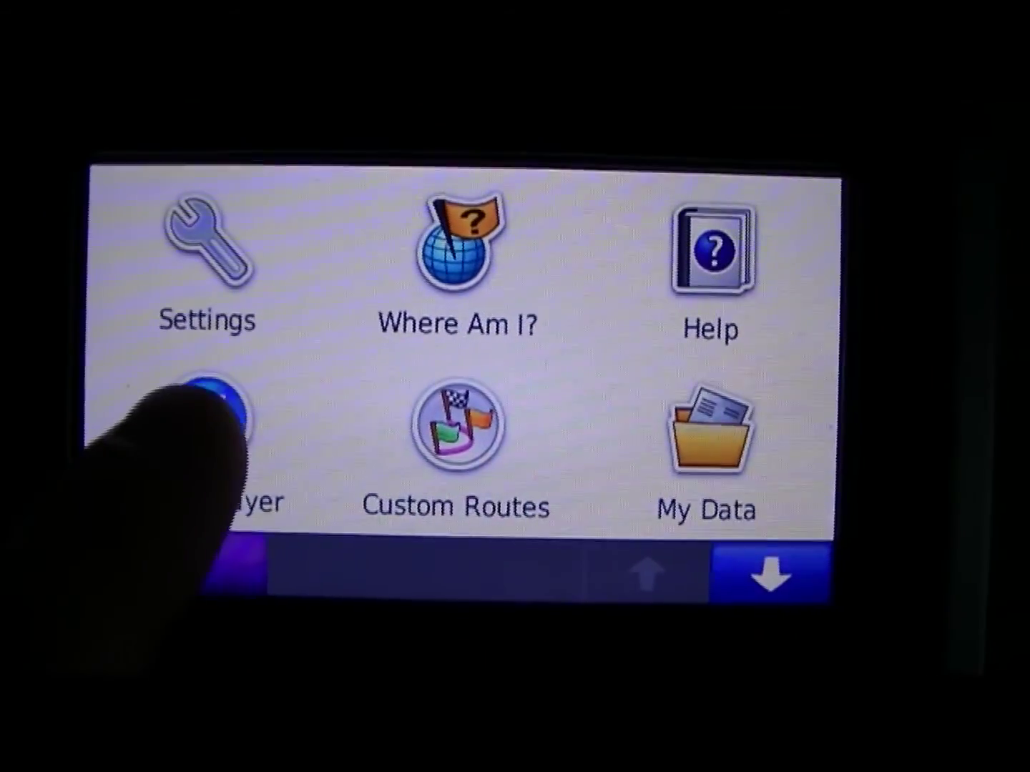
left_click(207, 406)
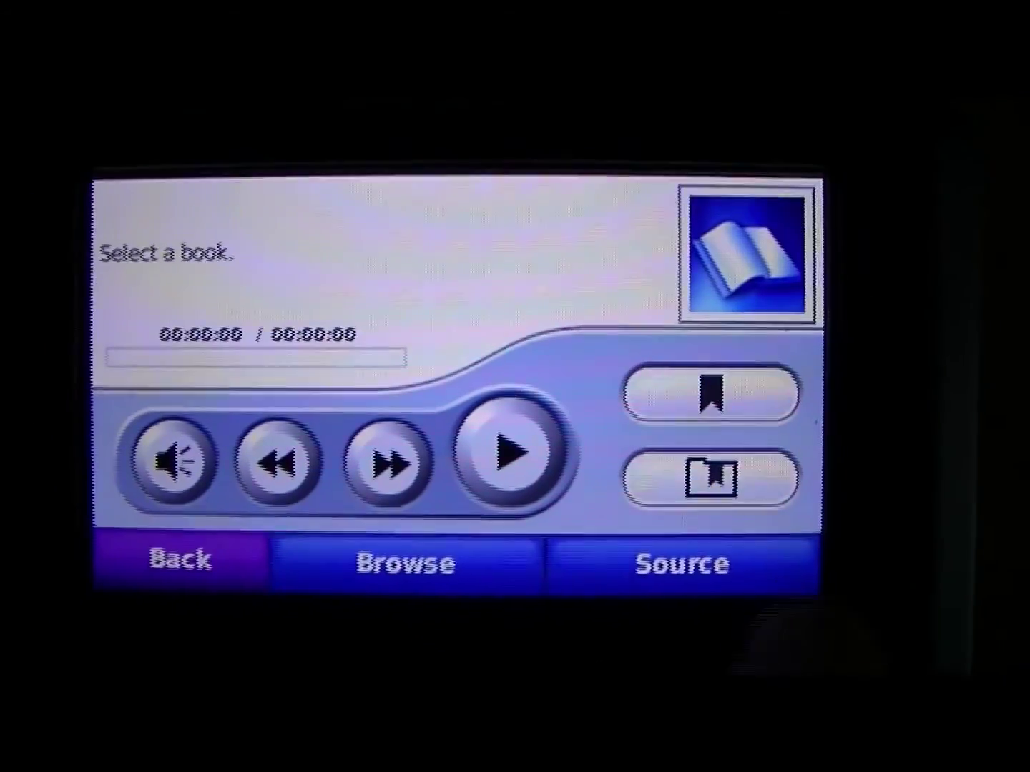
left_click(733, 549)
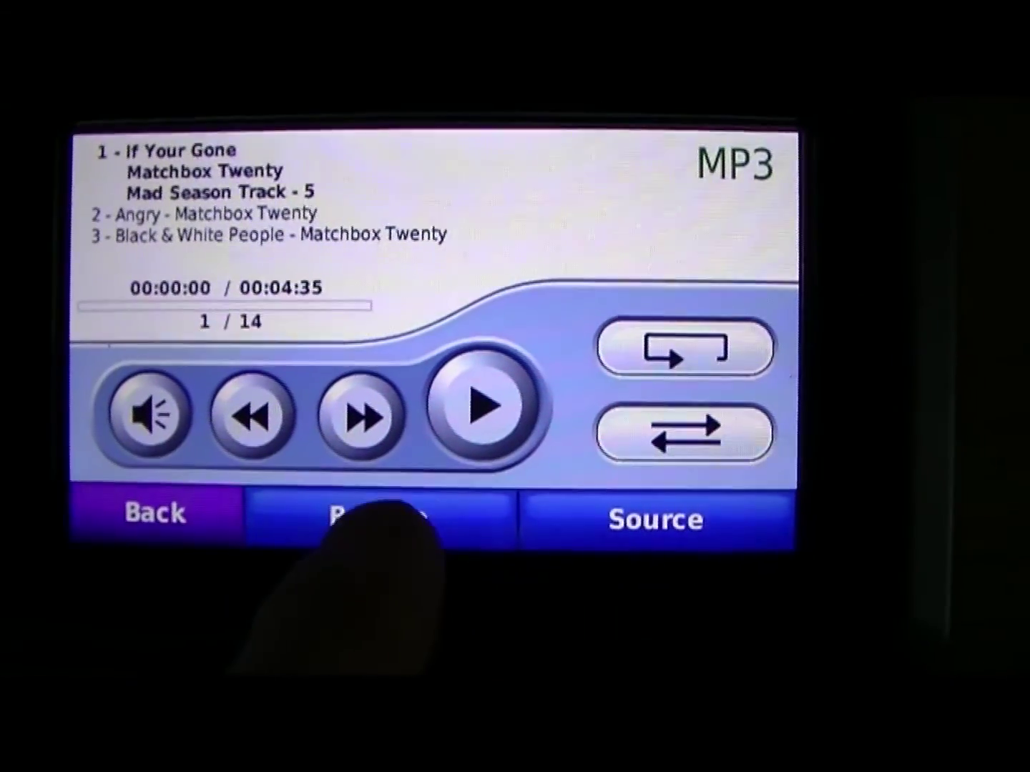
left_click(424, 551)
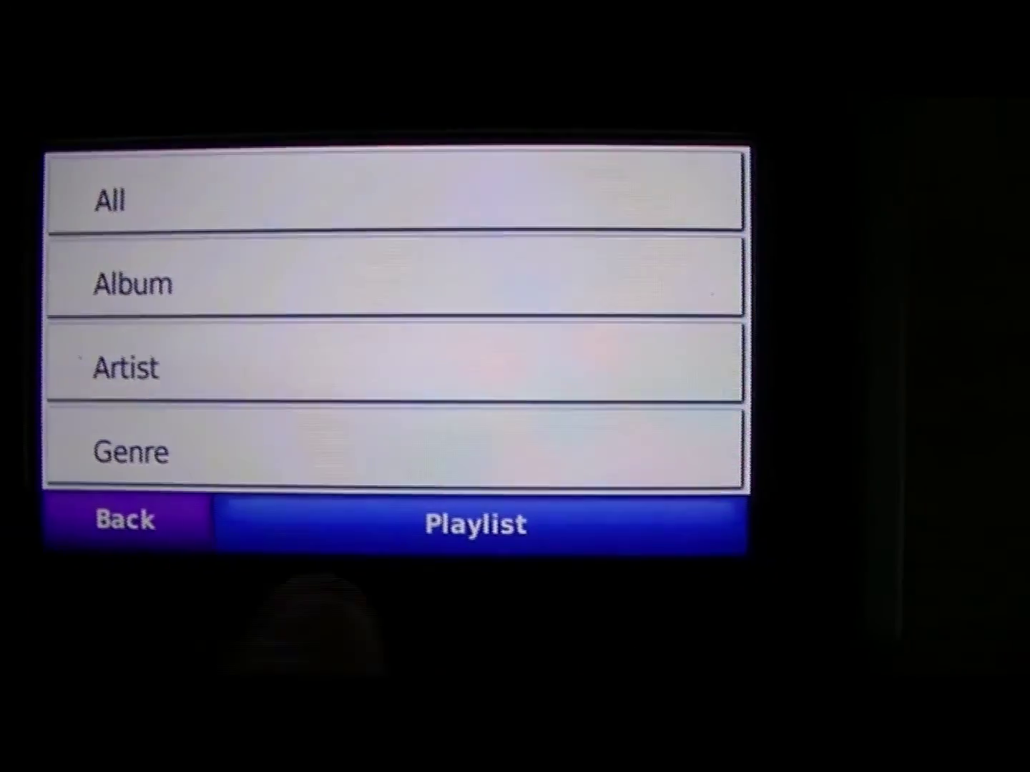
left_click(419, 525)
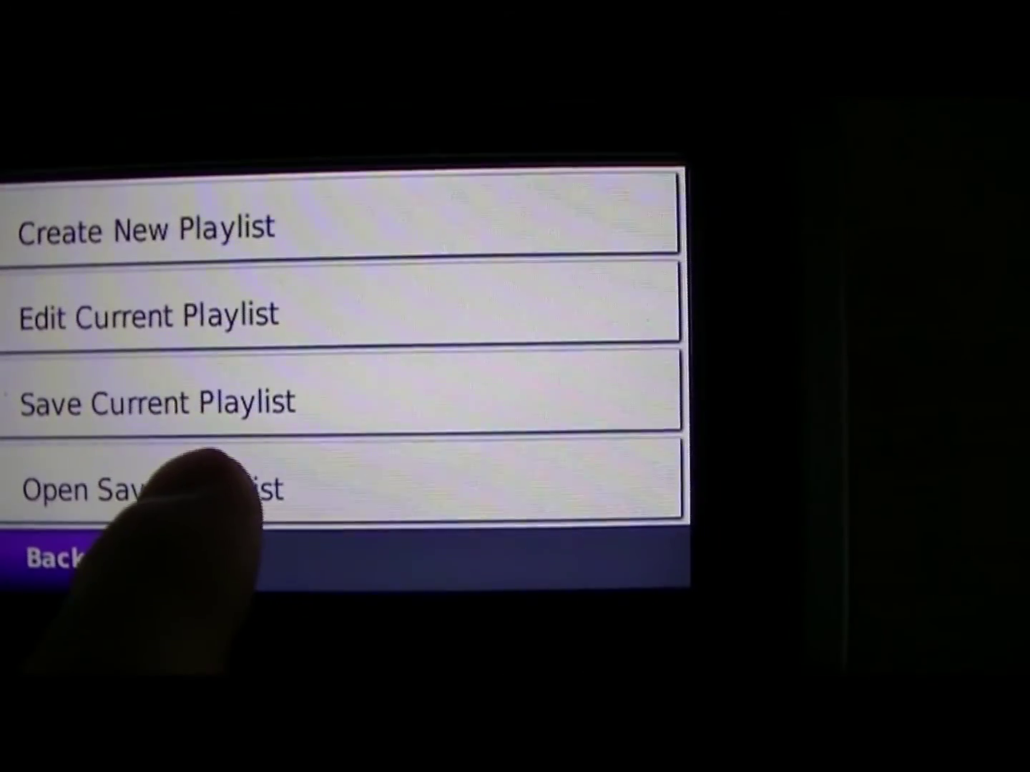
left_click(215, 486)
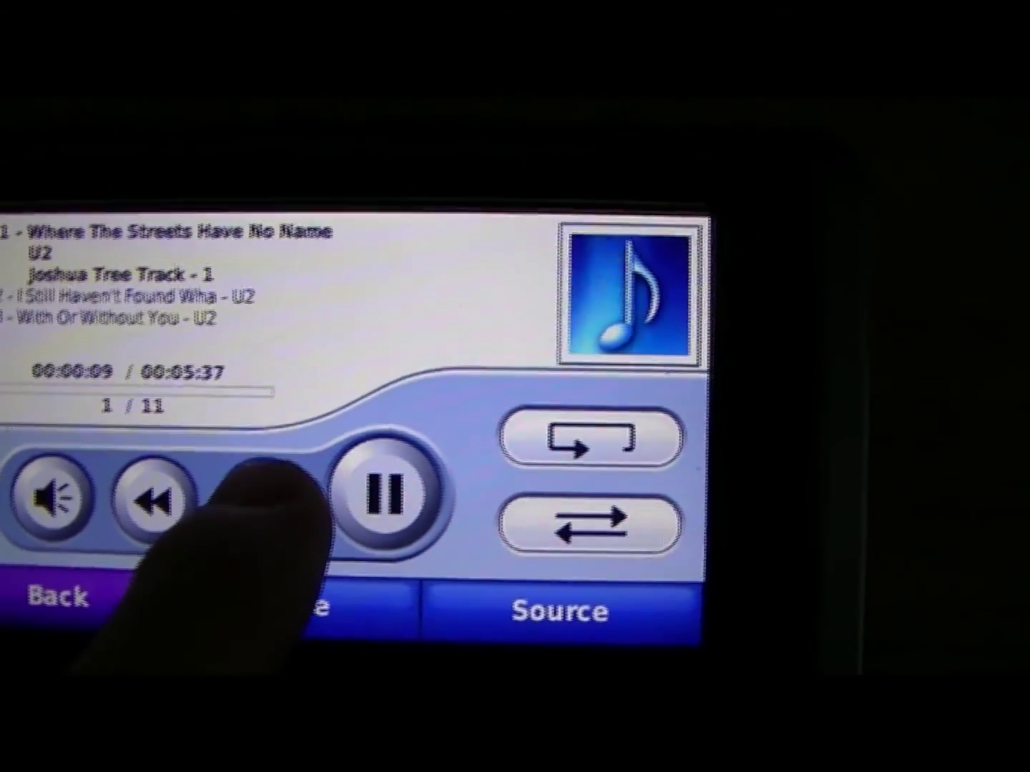
left_click(265, 490)
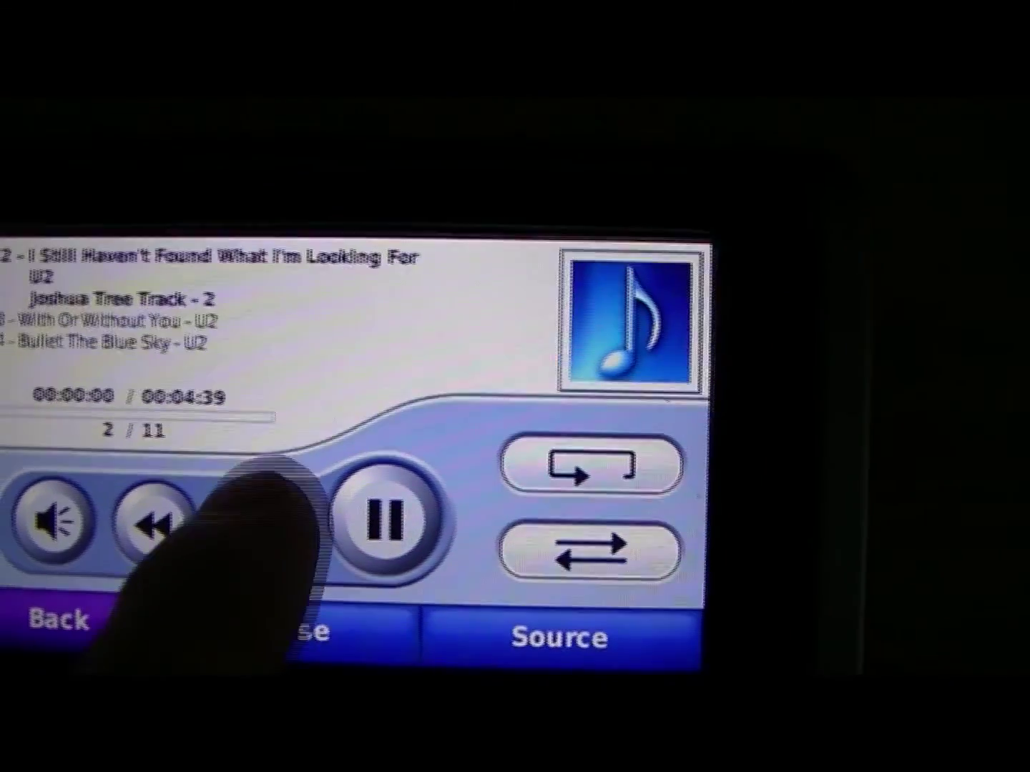